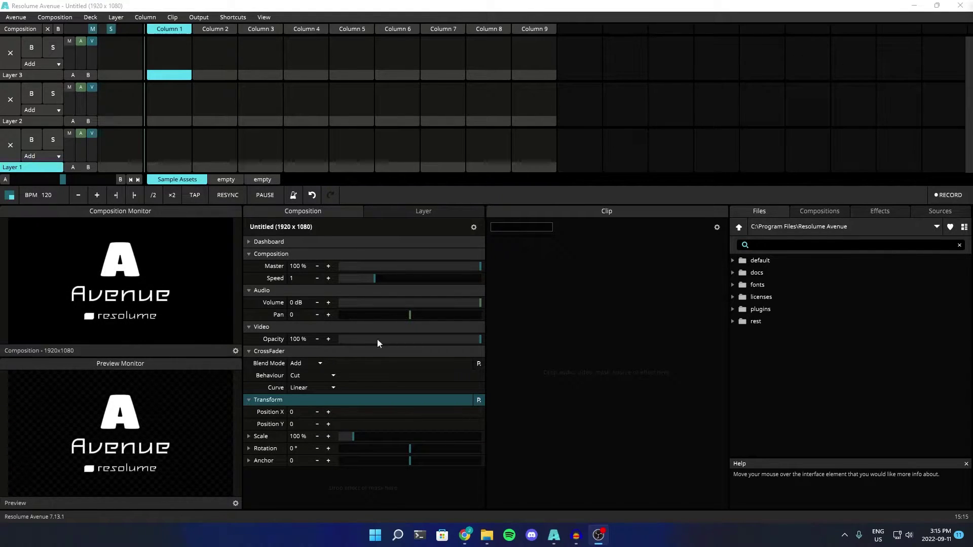
Step: Place Blue Image in Layer 3 and Green Image in Layer 2 of Column 1, then play Green Image
left_click(487, 541)
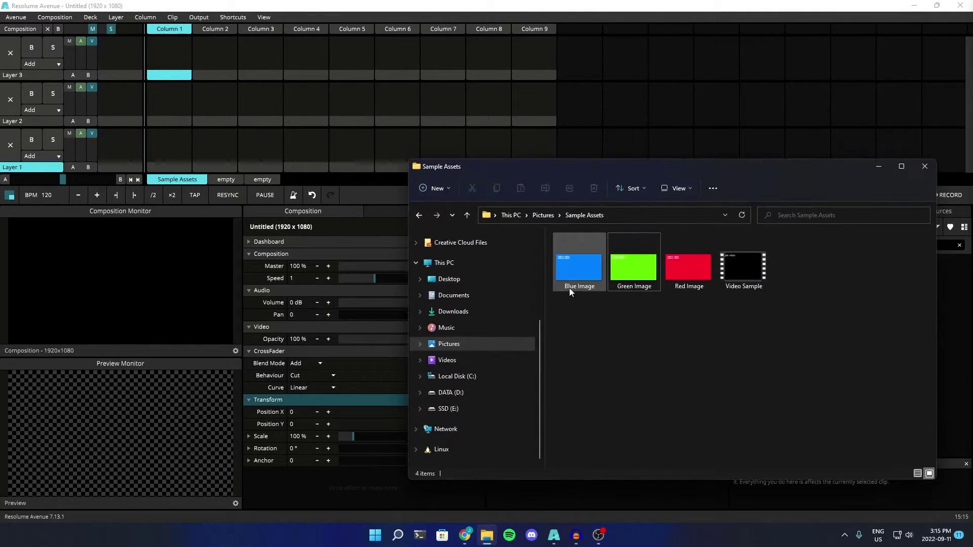
left_click_drag(569, 284, 170, 55)
left_click_drag(610, 252, 169, 100)
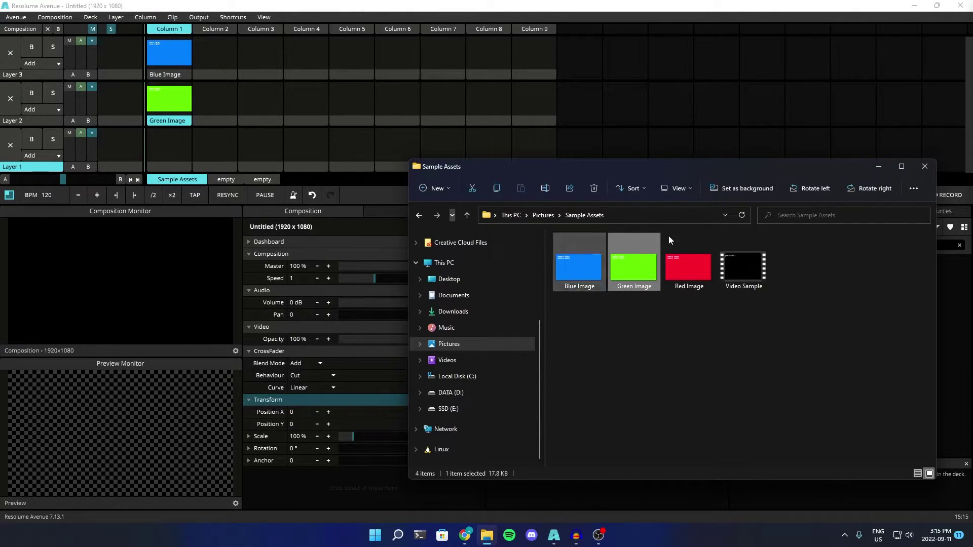
left_click(872, 167)
left_click(170, 99)
Step: Play the Blue Image clip and scale it down to 61.15 %
left_click(166, 56)
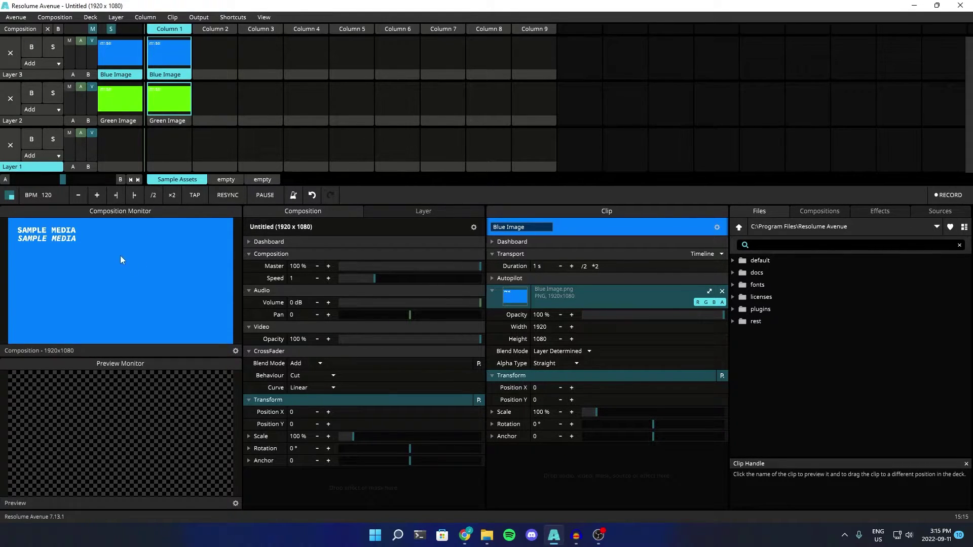
left_click_drag(595, 412, 591, 416)
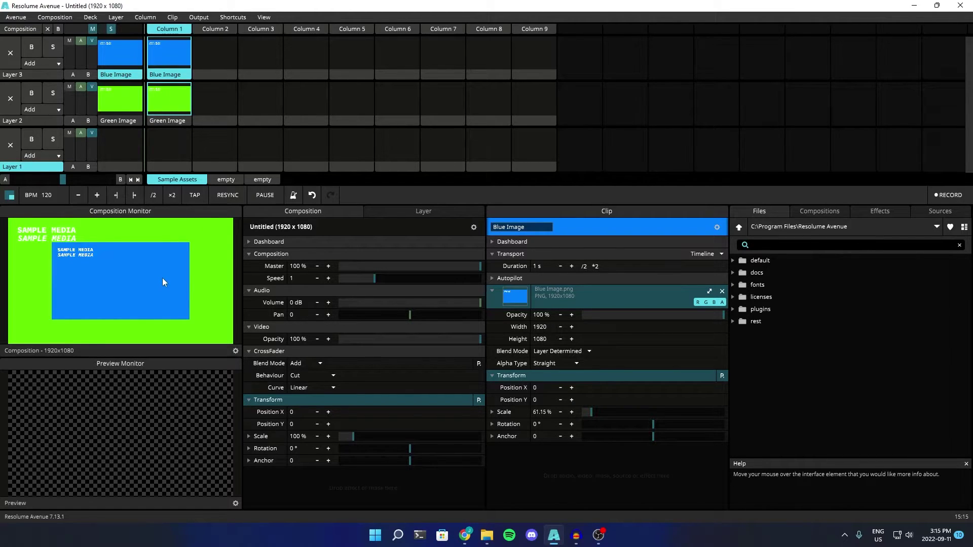
left_click(304, 363)
left_click(199, 17)
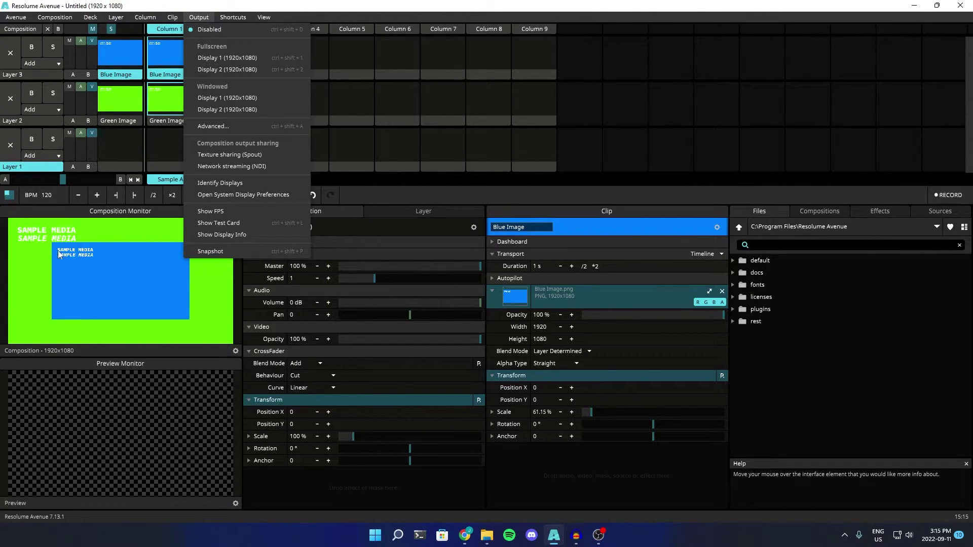
Step: In Advanced Output, set Screen 1's Slice 1 input source to Layer 1
left_click(122, 383)
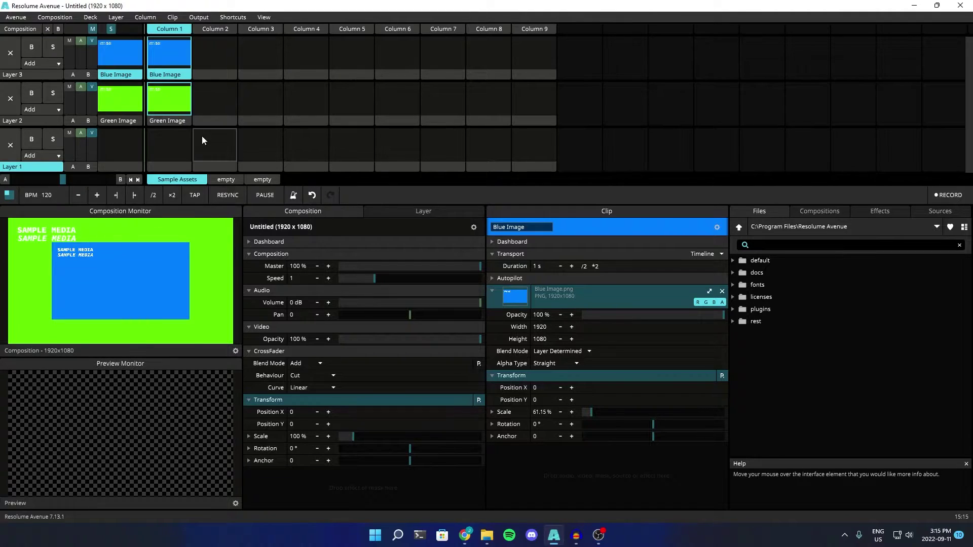
left_click(201, 19)
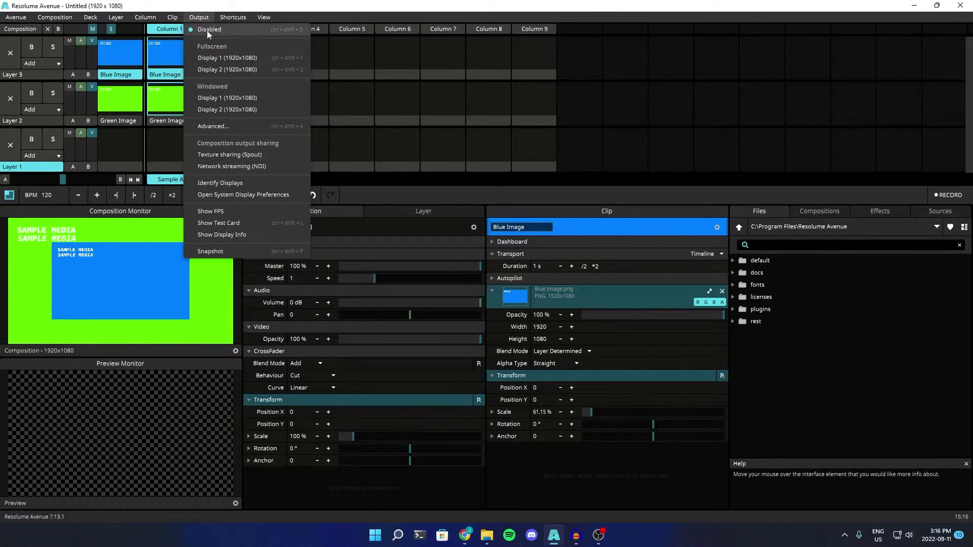
left_click(202, 127)
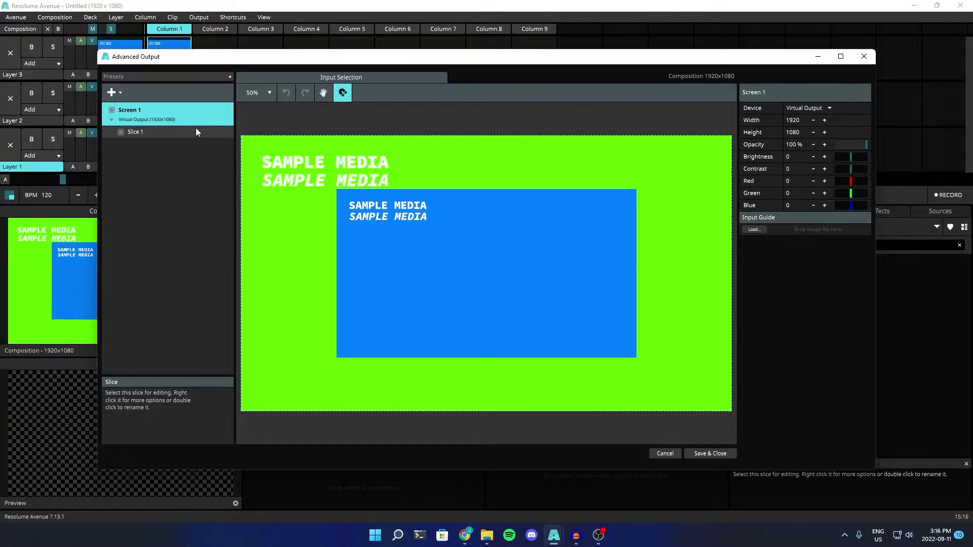
left_click(155, 129)
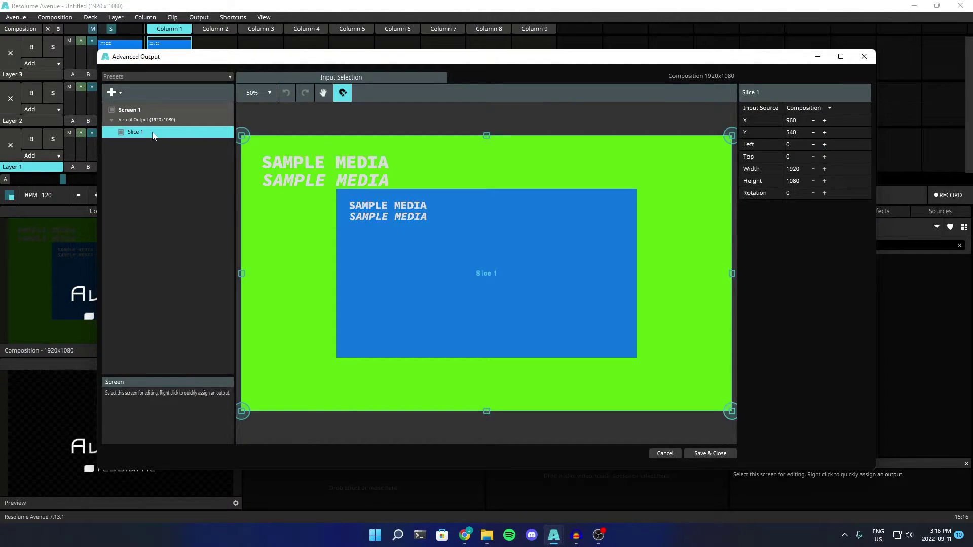
left_click(802, 109)
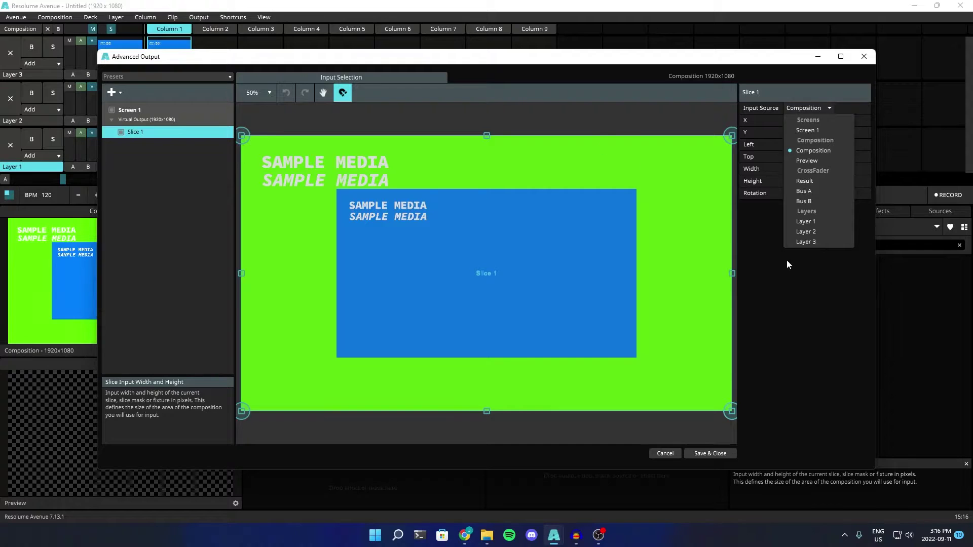
left_click(786, 259)
left_click(816, 108)
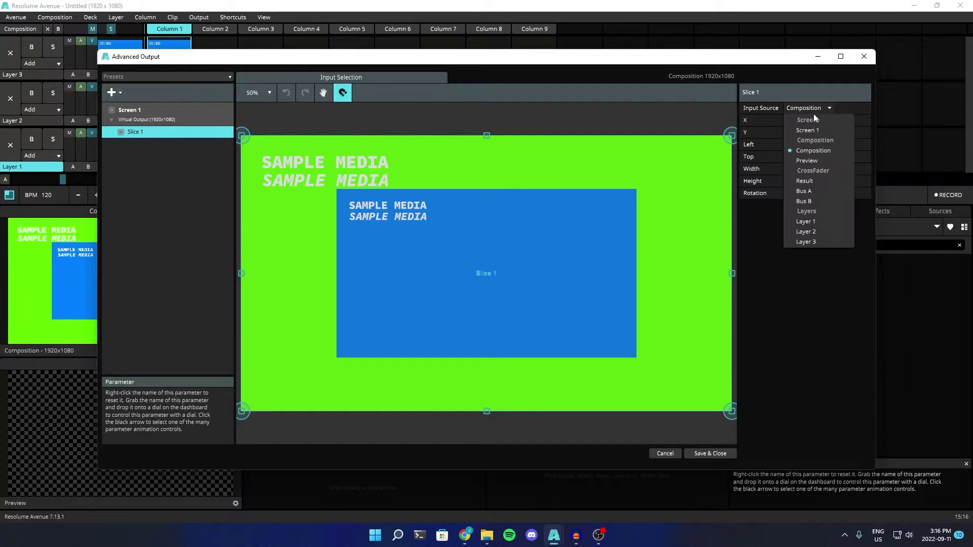
left_click(152, 113)
left_click(134, 133)
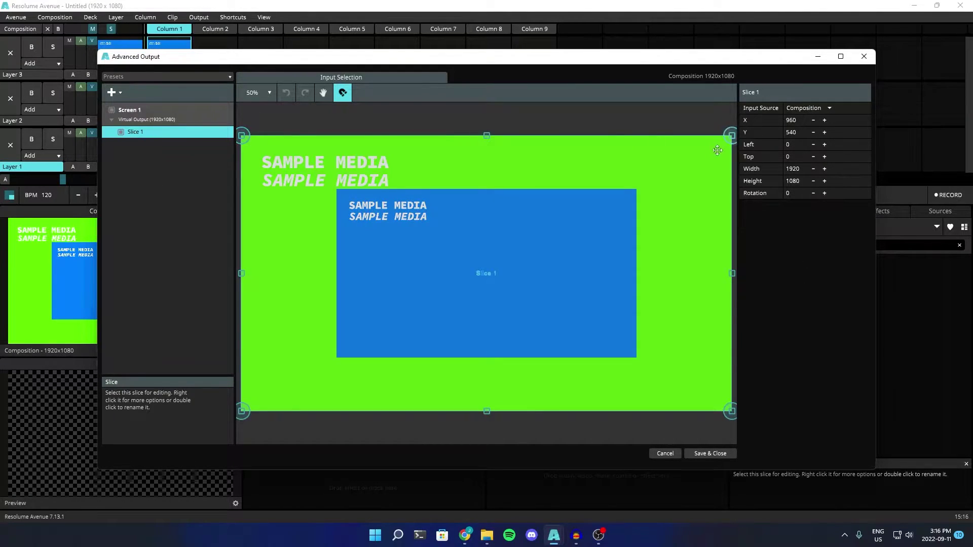
left_click(807, 107)
left_click(808, 223)
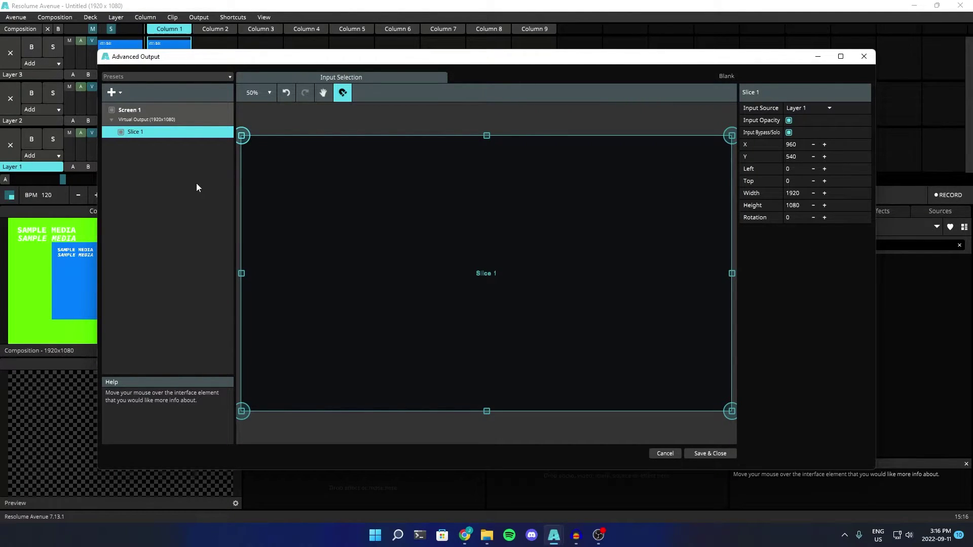
Step: Add Screen 2 and set its slice input source to Layer 2
left_click(112, 94)
left_click(132, 107)
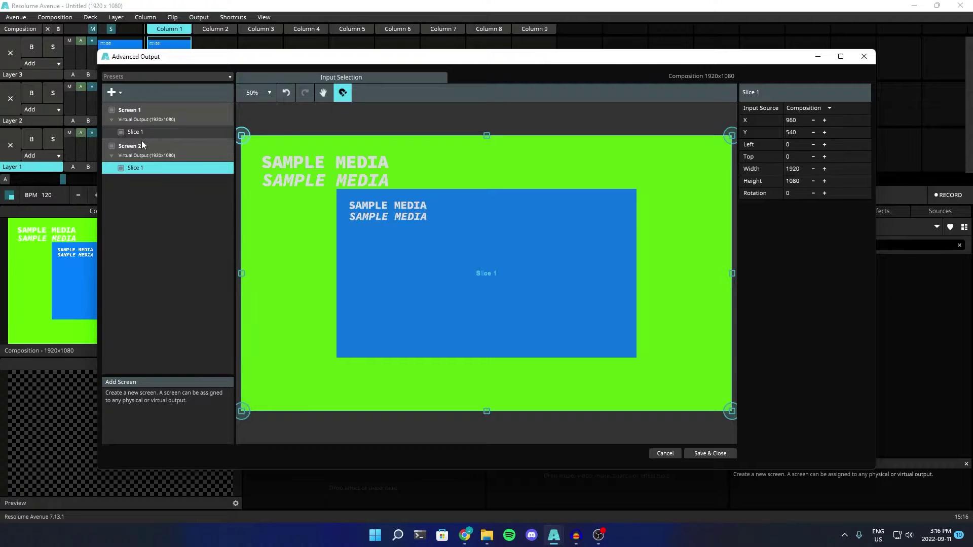
left_click(816, 109)
left_click(805, 241)
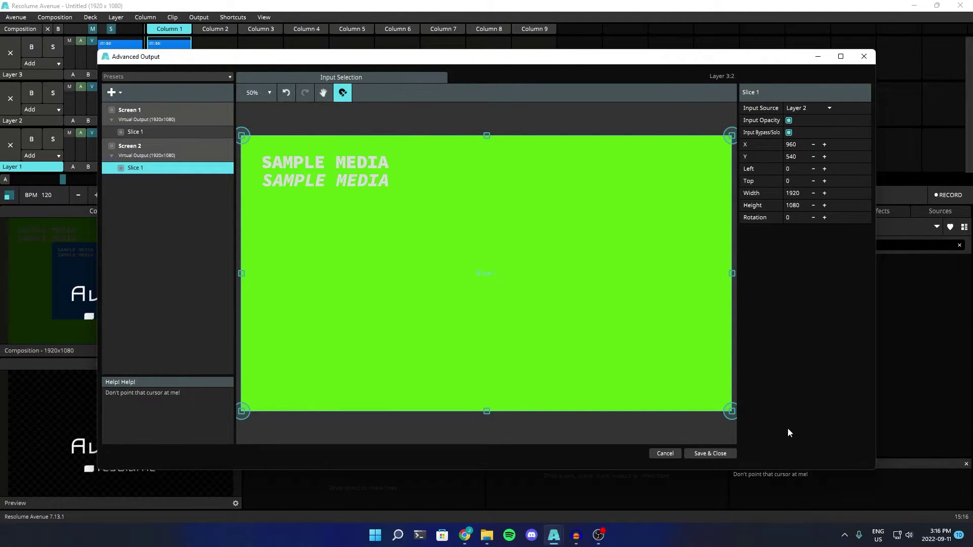
Step: Save the output setup and rename Layer 2 to 'Screen 2 Layer 1'
left_click(704, 454)
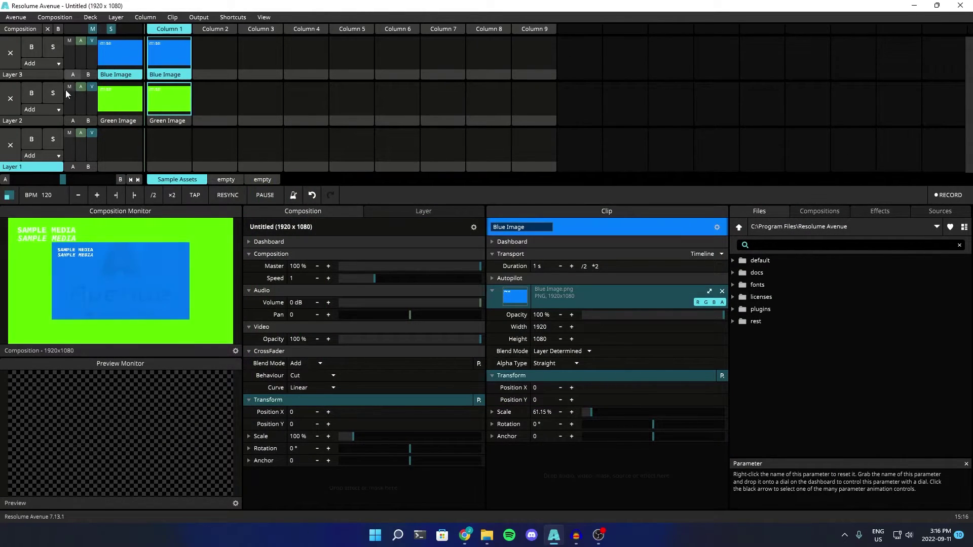
left_click(10, 121)
right_click(10, 125)
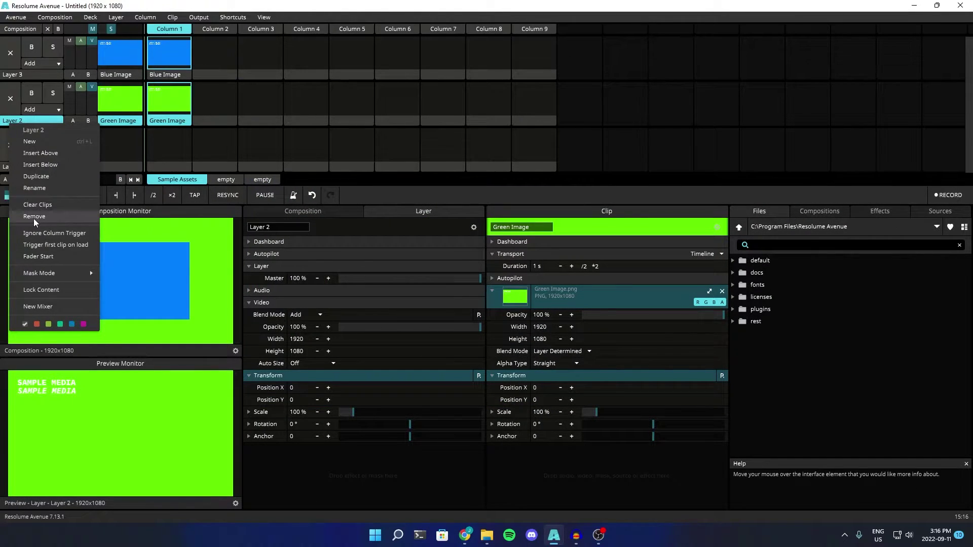
left_click(43, 188)
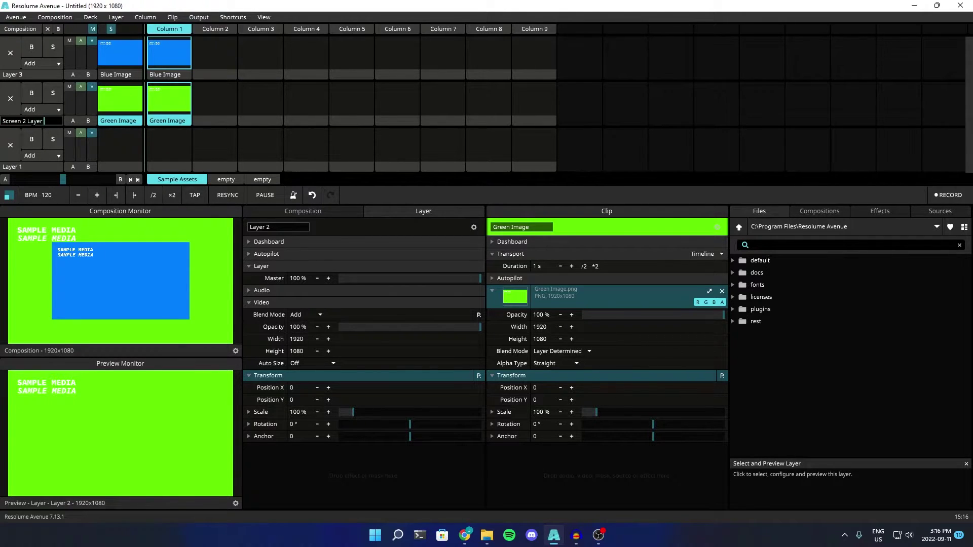
type("1")
key("Return")
Step: Rename Layer 1 to 'Screen 1 Layer 1'
left_click(15, 167)
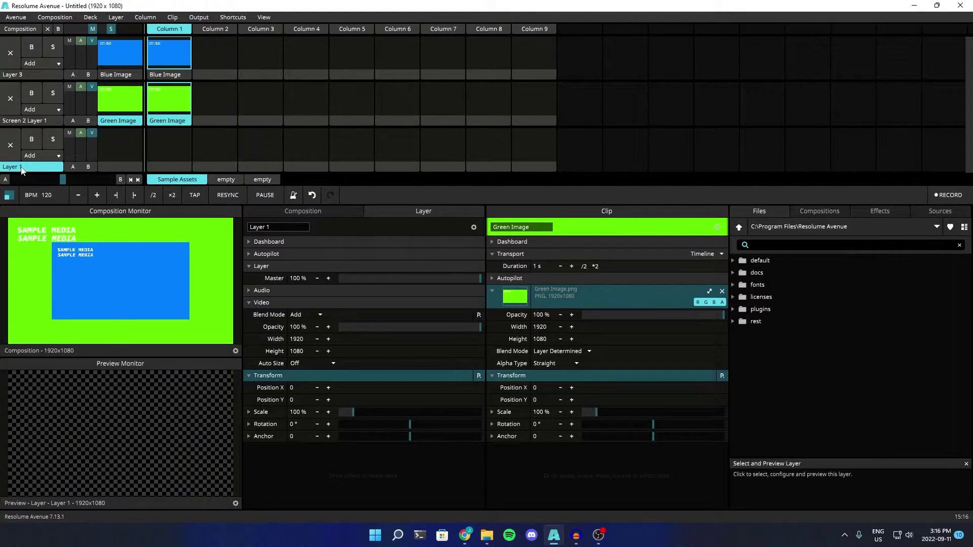
right_click(20, 167)
left_click(50, 232)
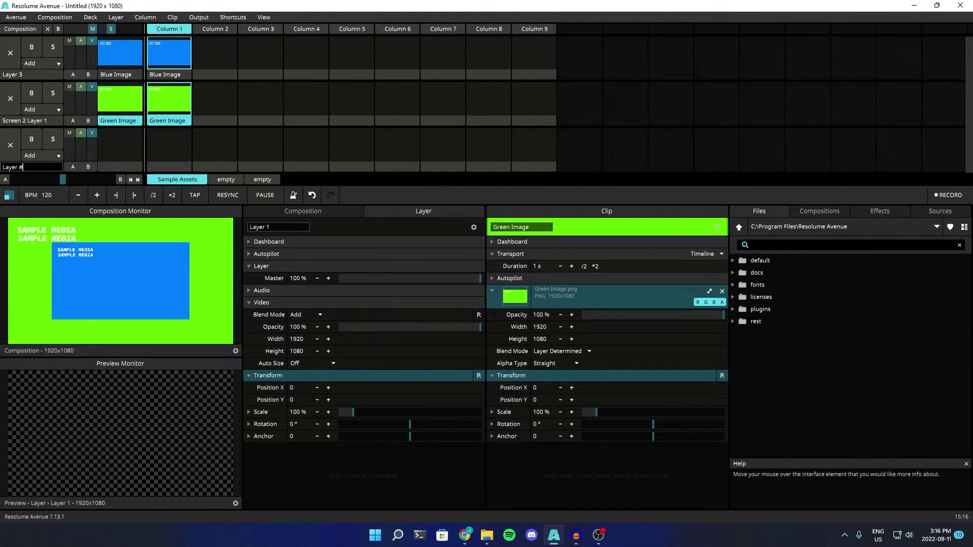
type("Scree")
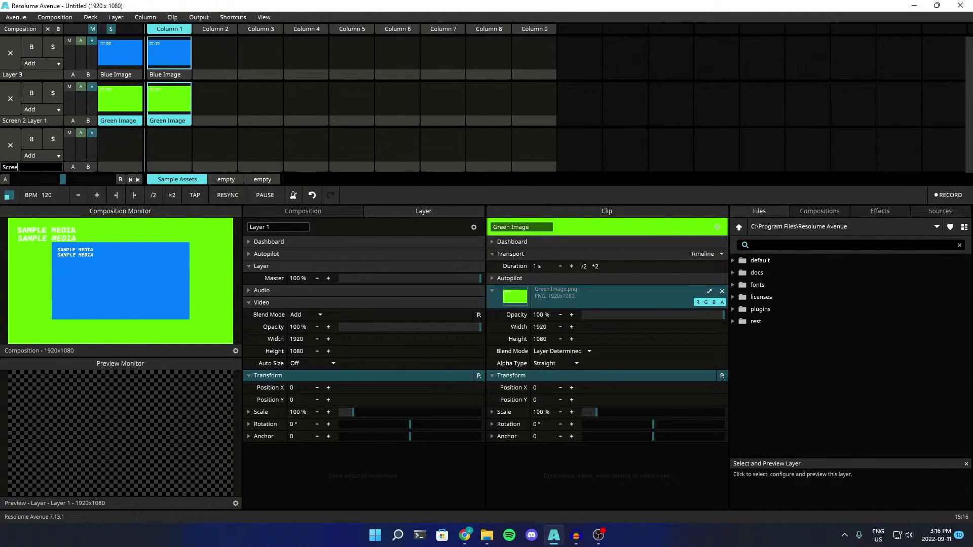
type("n 1 Layer 1")
key("Return")
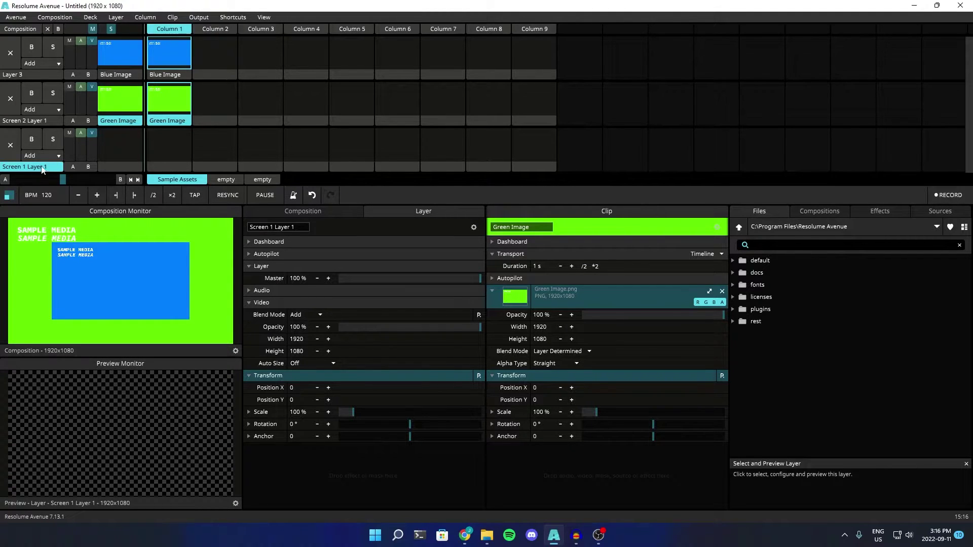
Step: Check the empty Column 1 slot and the monitor view options, then go to the Output menu
left_click(163, 150)
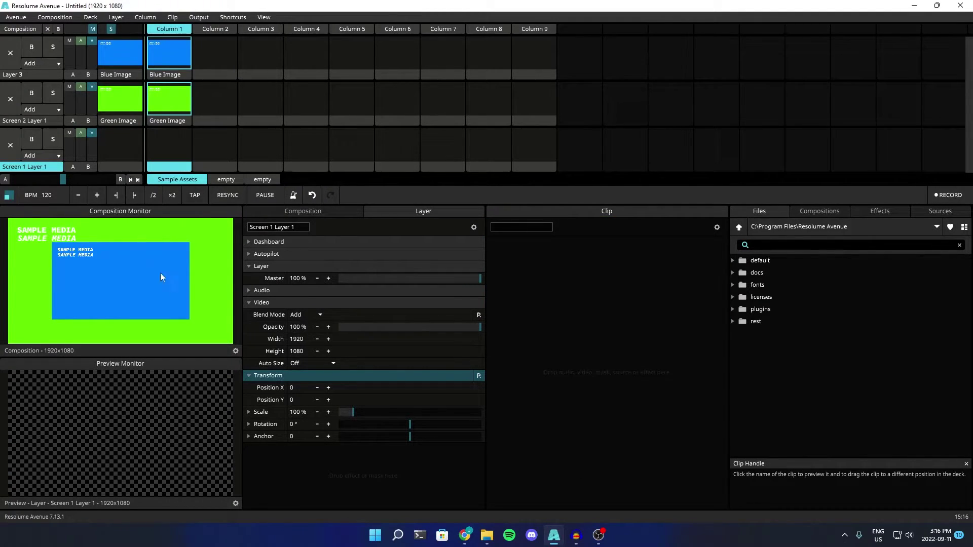
left_click(236, 351)
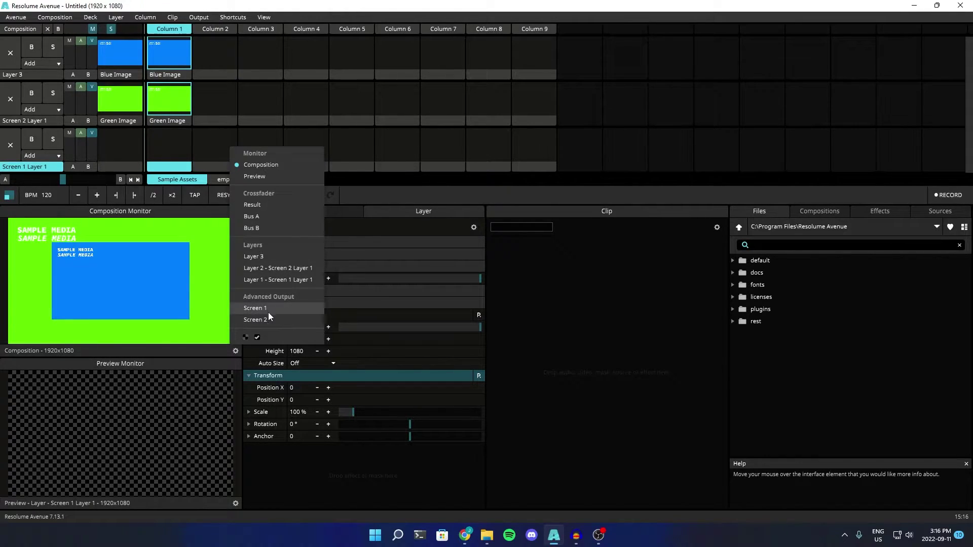
left_click(230, 17)
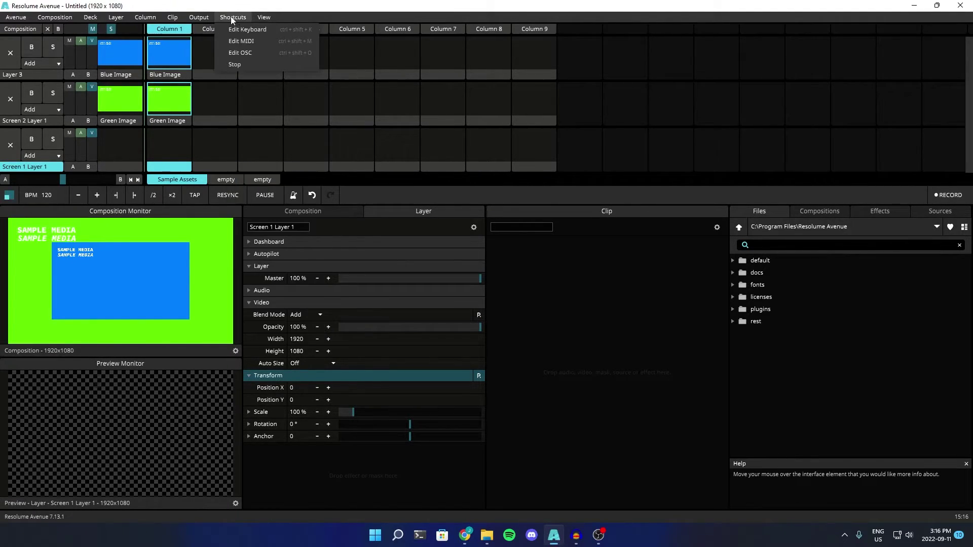
Step: In Advanced Output, keep Screen 2's device as Virtual Output and save the setup
mouse_move(202, 18)
left_click(217, 127)
left_click(216, 122)
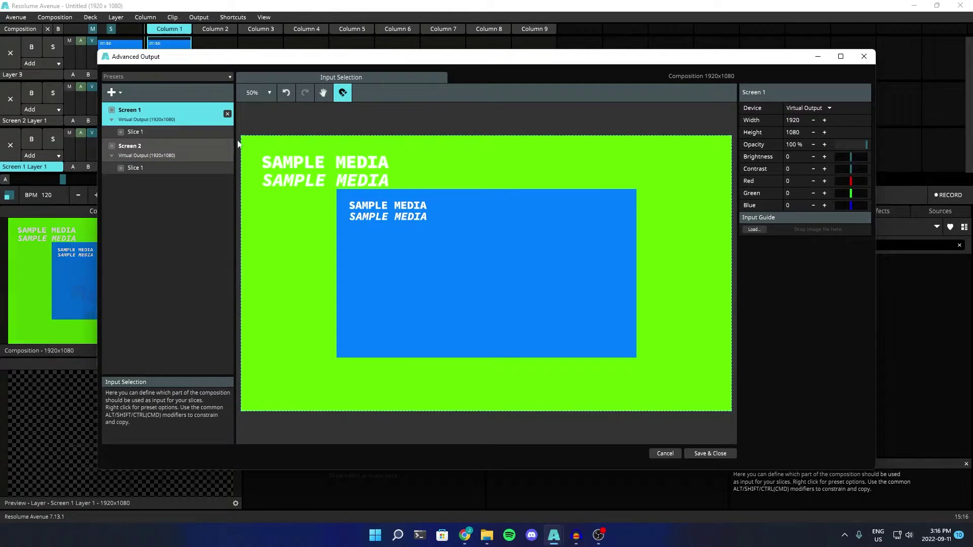
left_click(132, 150)
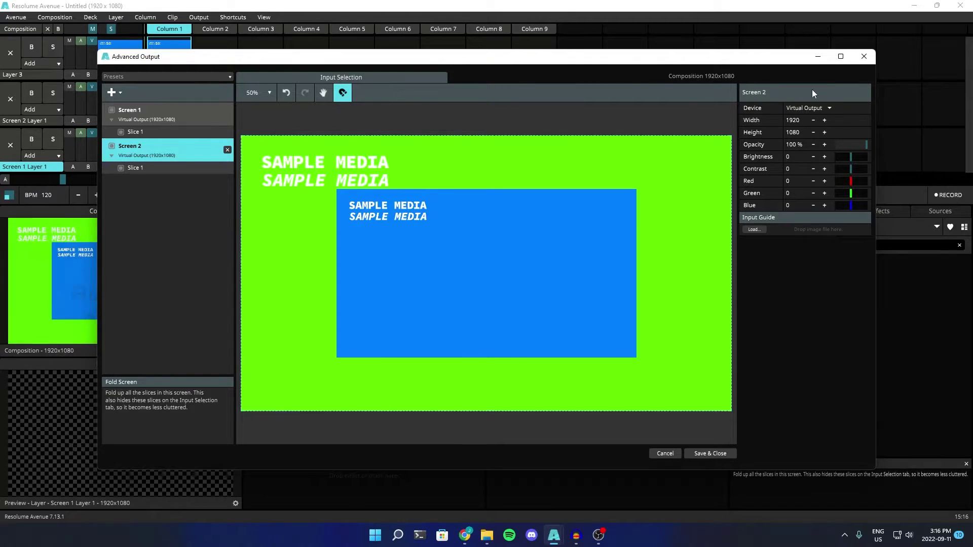
left_click(803, 108)
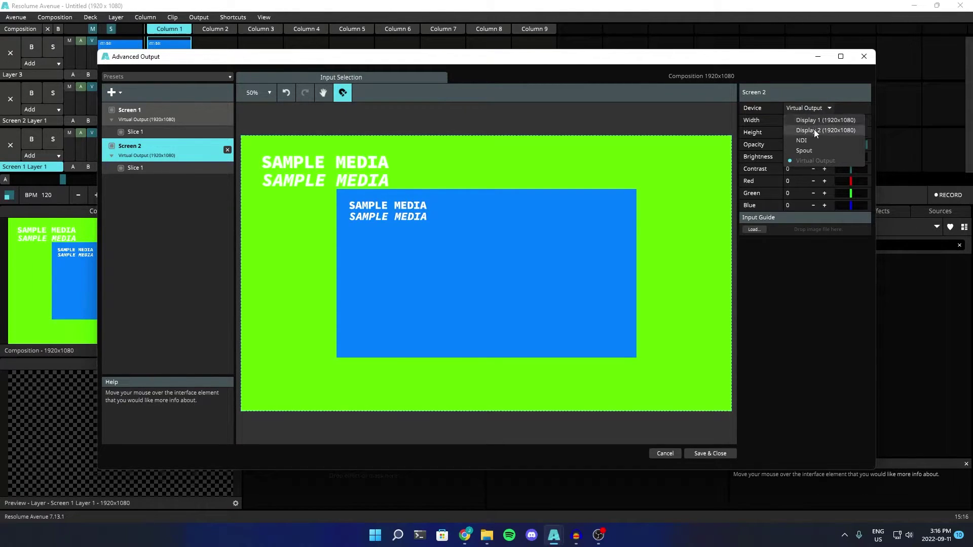
left_click(806, 161)
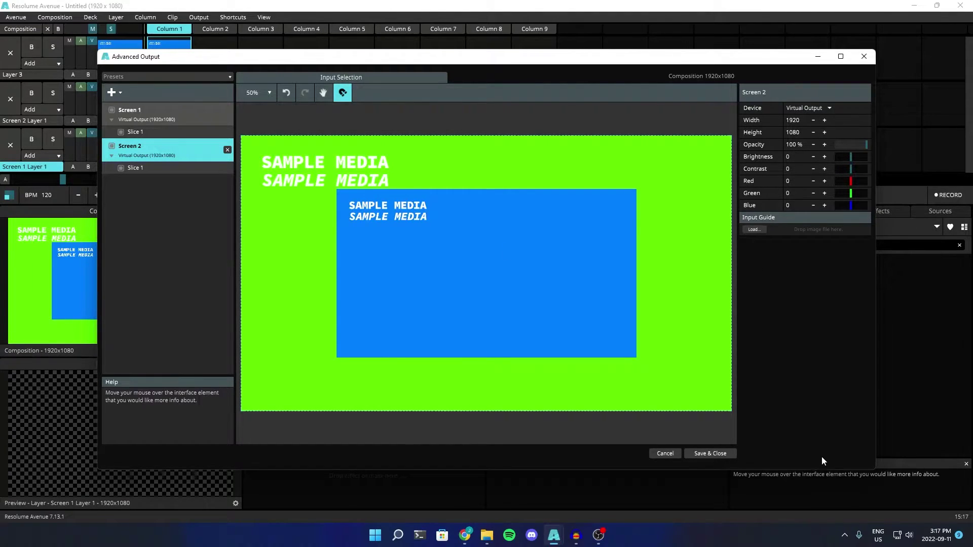
left_click(710, 454)
Step: Show Screen 2's output on the composition monitor
left_click(236, 351)
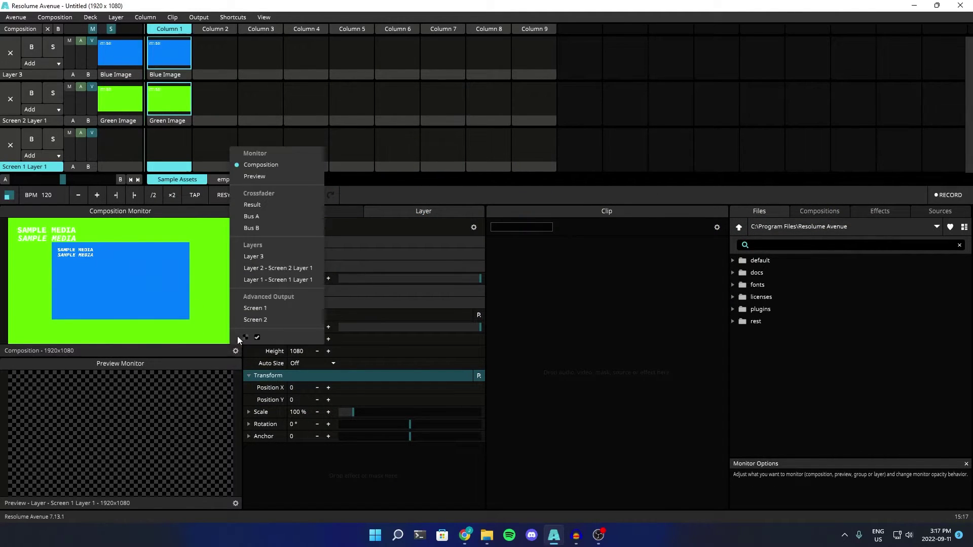
left_click(236, 351)
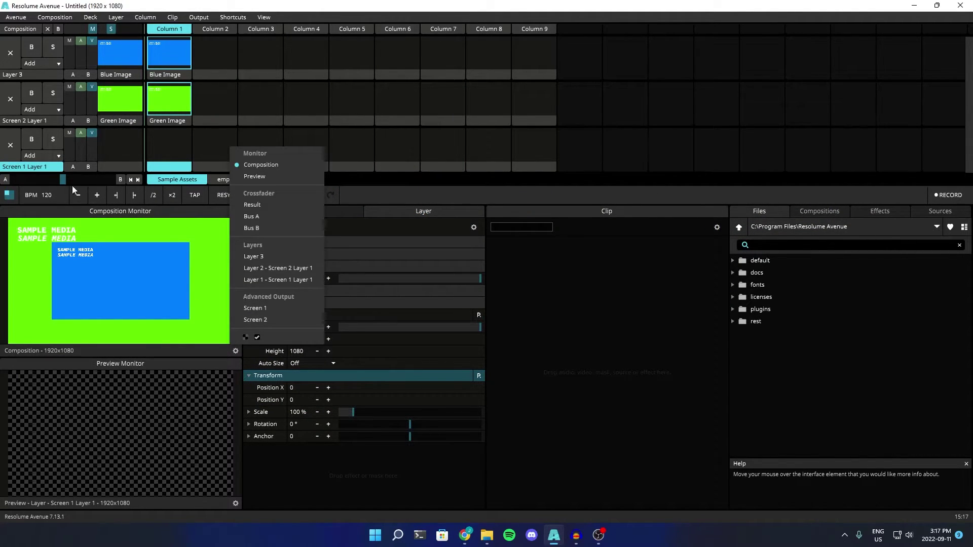
left_click(266, 320)
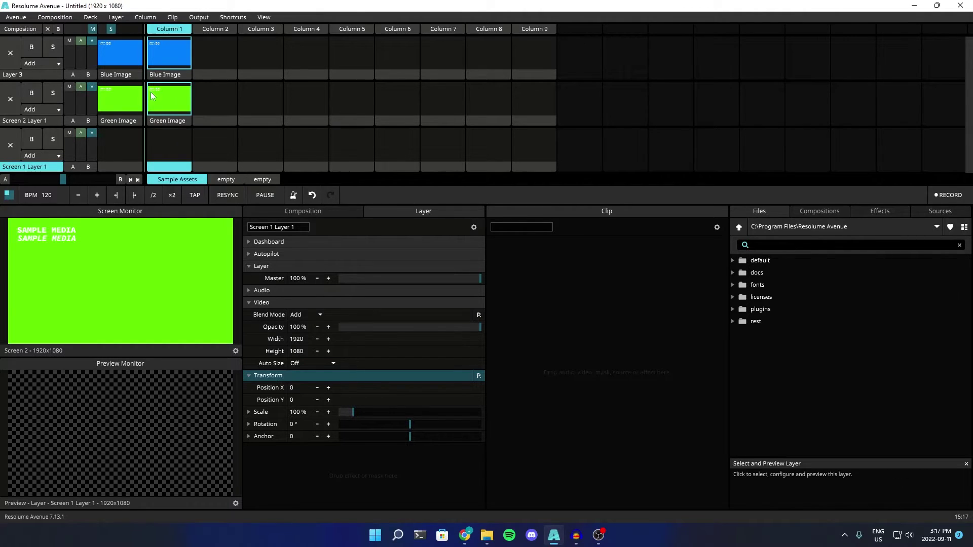
Step: Load Video Sample from the Sample Assets folder into Screen 1 Layer 1, Column 1
left_click(487, 535)
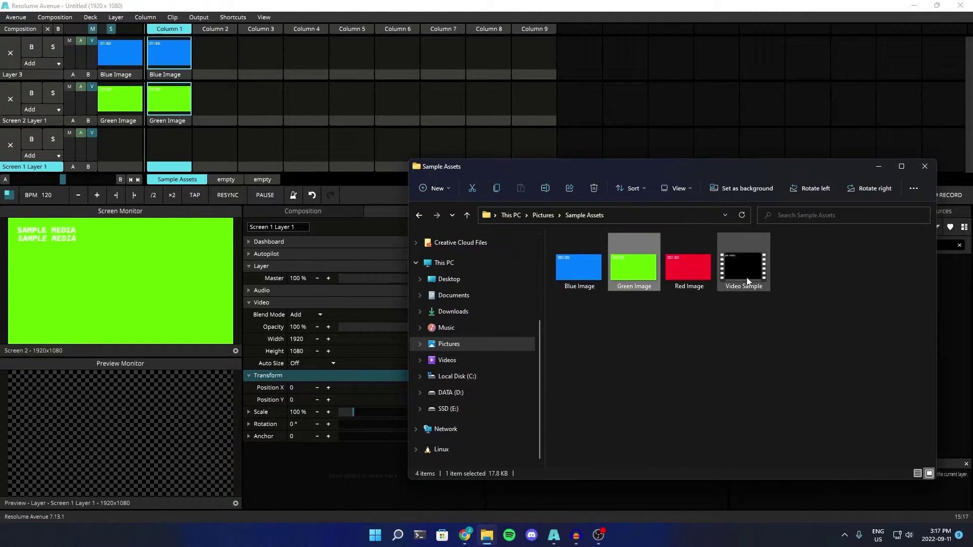
left_click_drag(743, 264, 162, 150)
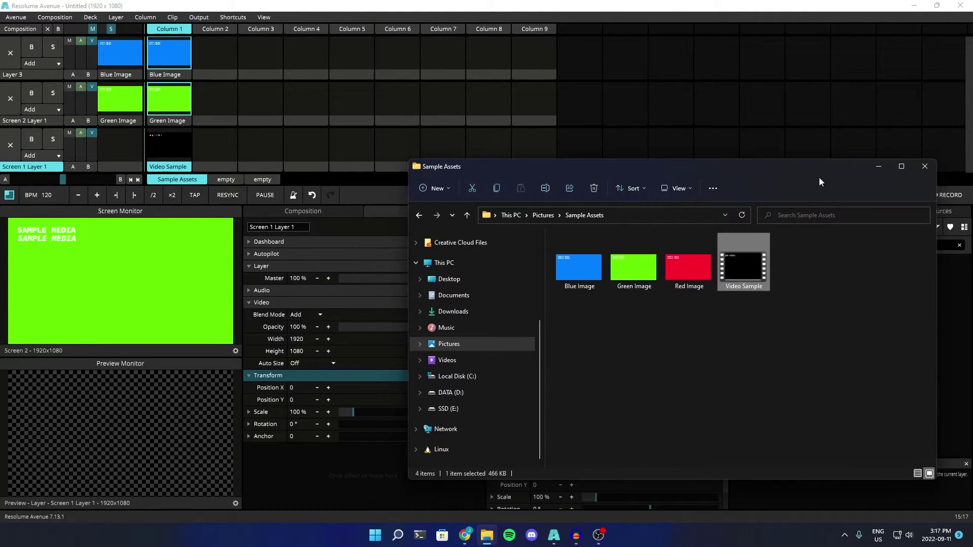
left_click(229, 353)
Step: Show Screen 1 on the monitor, play Video Sample, and pause on the SAMPLE VIDEO frame
left_click(236, 350)
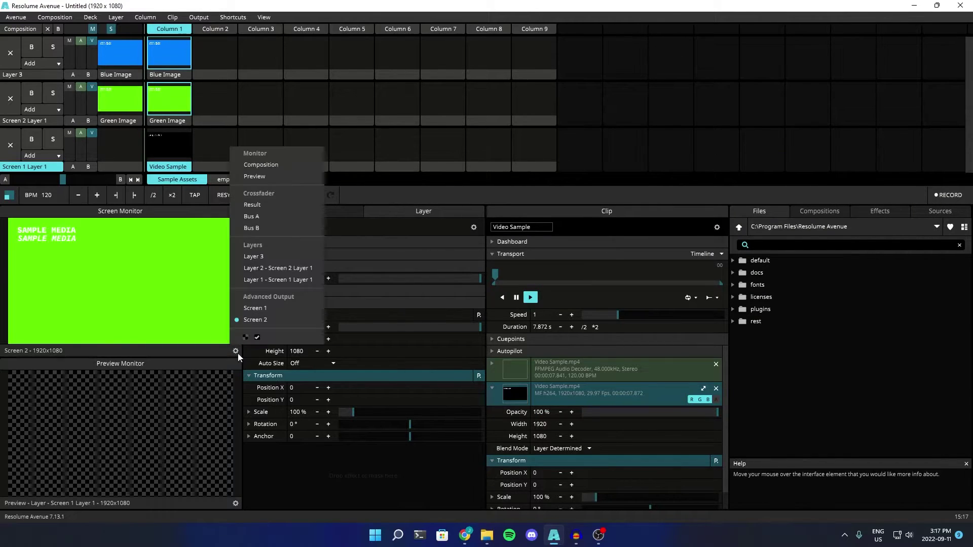
left_click(265, 311)
left_click(168, 164)
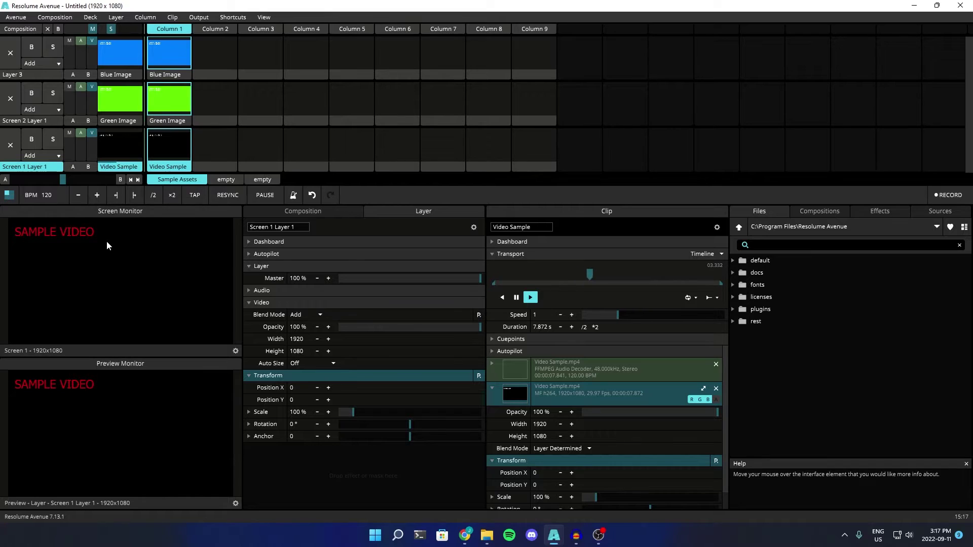
left_click(516, 298)
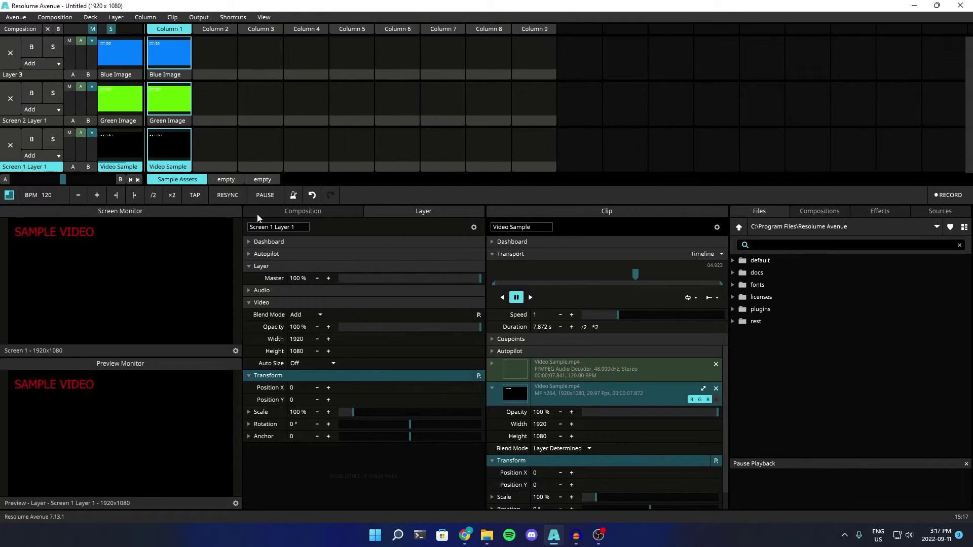
left_click(88, 136)
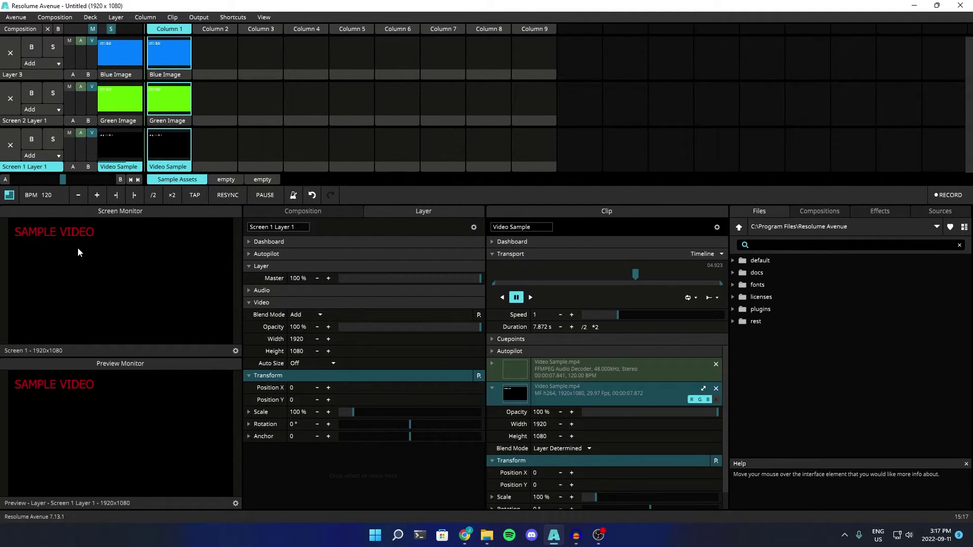
Step: Add Slice 2 to Screen 2 in Advanced Output and save the setup
left_click(198, 19)
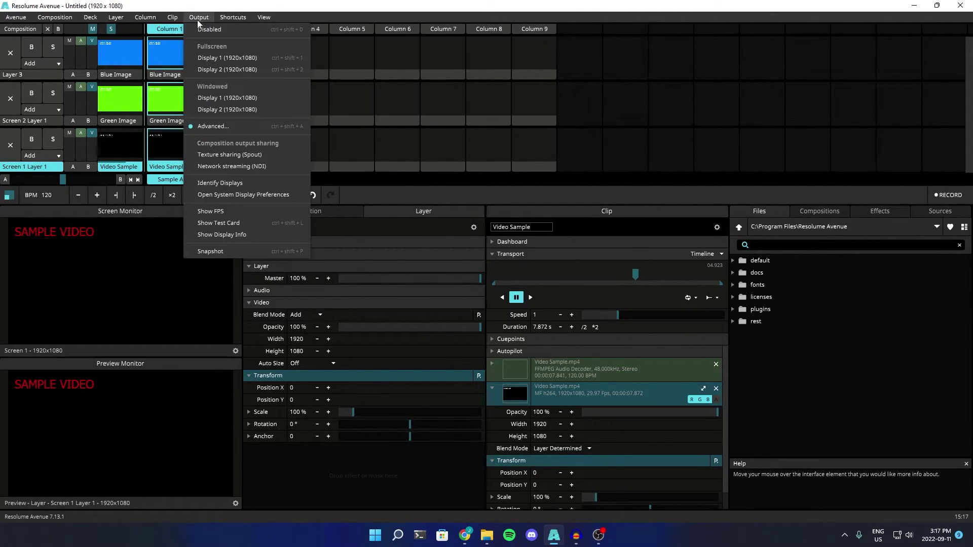
left_click(206, 124)
left_click(134, 149)
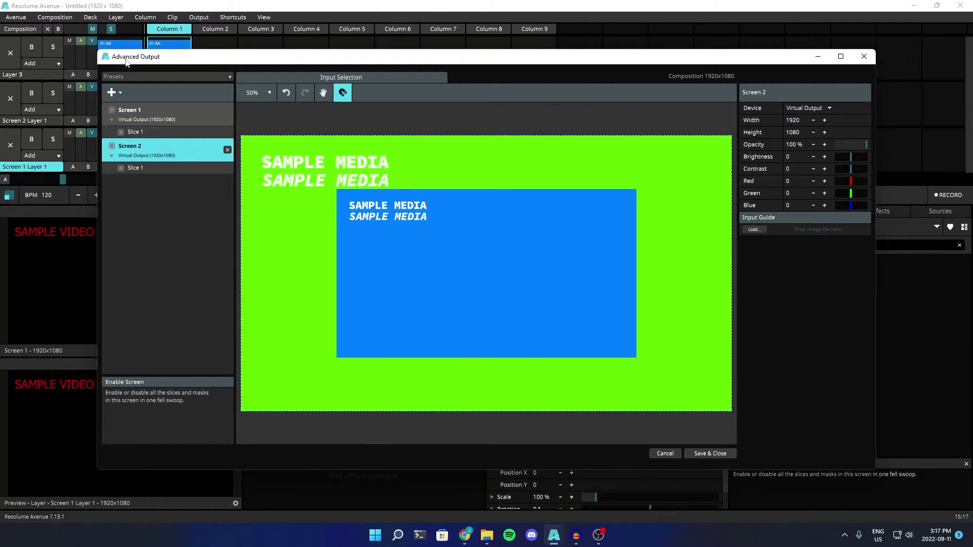
left_click(121, 92)
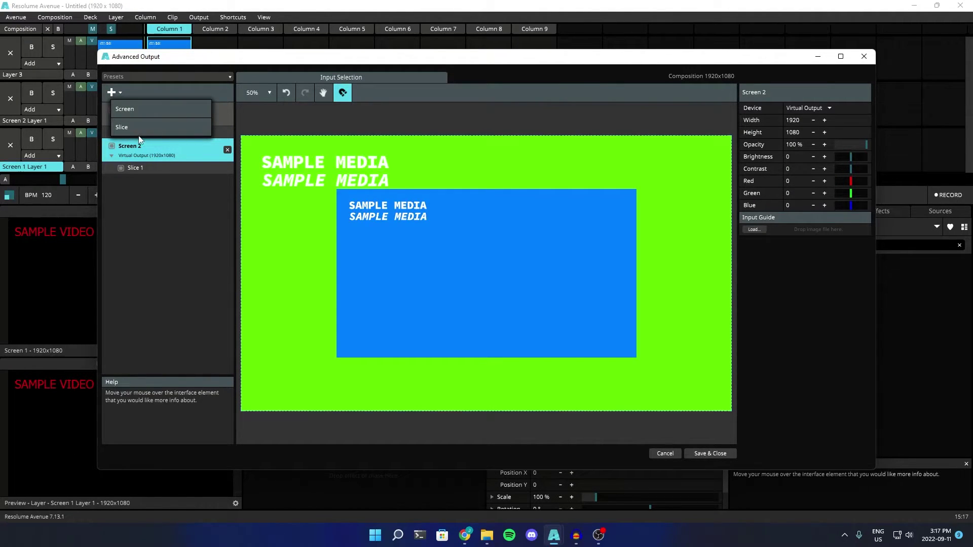
left_click(120, 126)
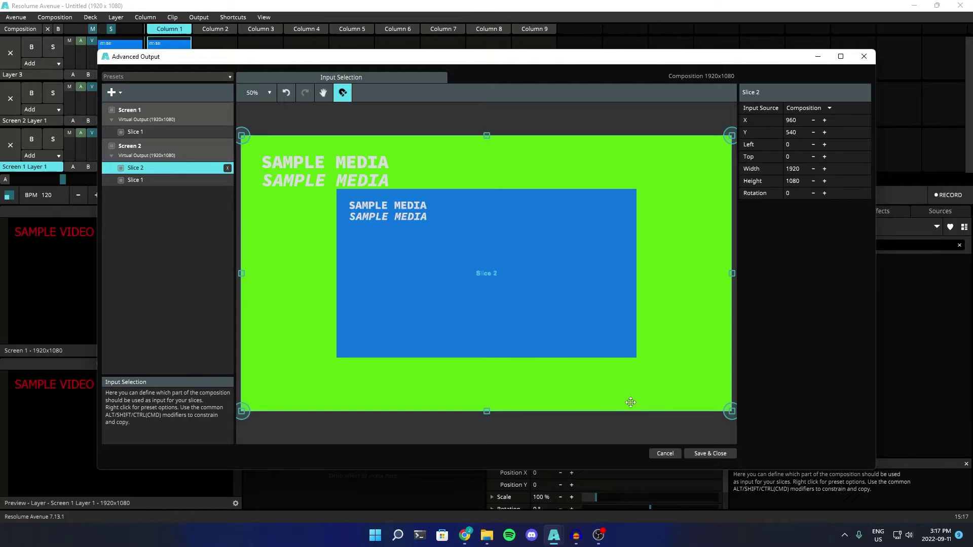
left_click(709, 453)
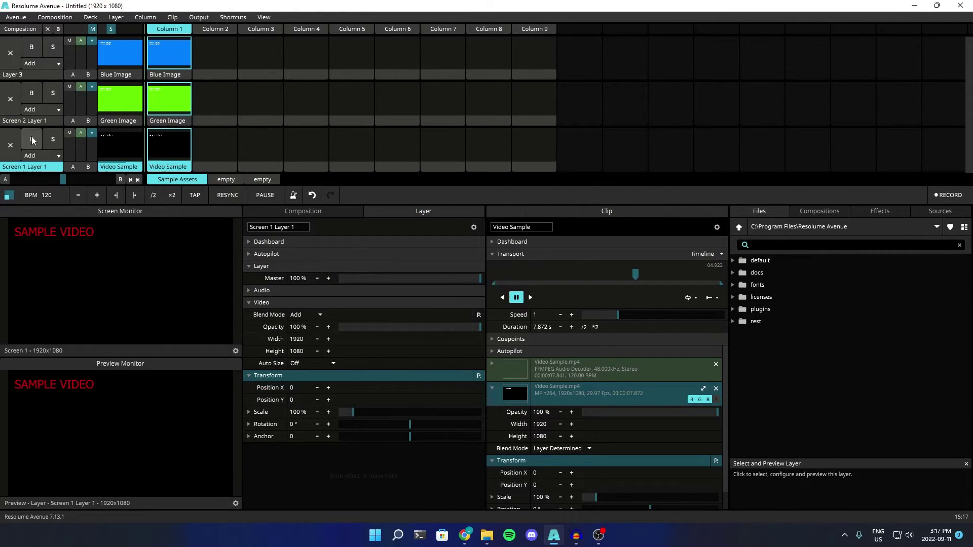
Step: Create a new layer named 'Screen 2 Layer 2' and move it just above Screen 2 Layer 1
left_click(127, 16)
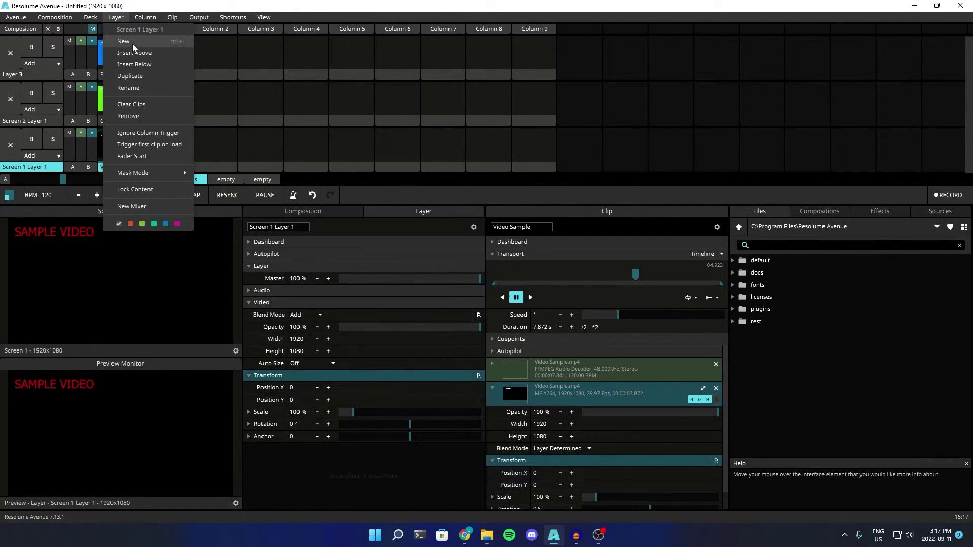
left_click(133, 47)
key("BackSpace")
key("BackSpace")
key("BackSpace")
key("BackSpace")
key("BackSpace")
type("Sc")
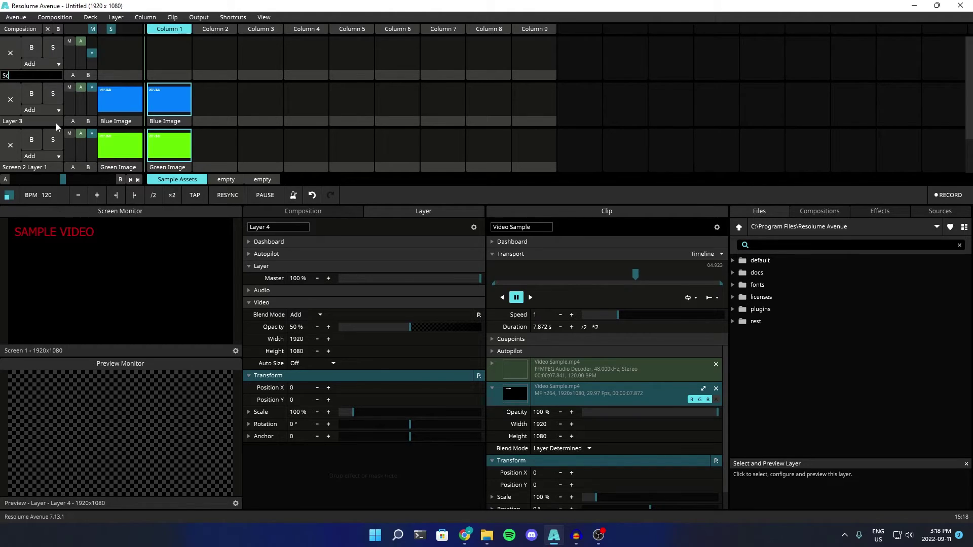
type("reen 2 Layer 2")
key("Return")
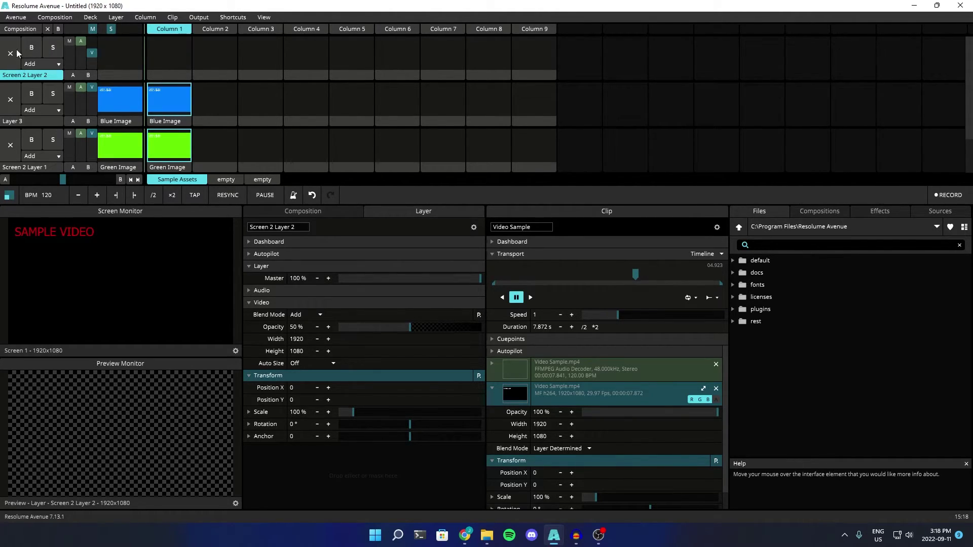
left_click_drag(16, 50, 47, 126)
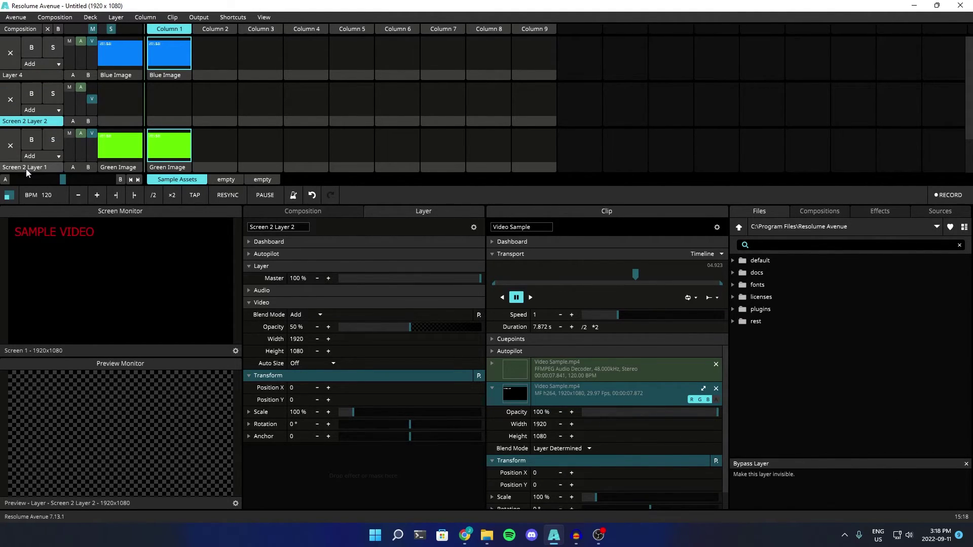
Step: Set Screen 2's Slice 2 input to Screen 2 Layer 2, save, and preview Screen 2 on the monitor
left_click(198, 17)
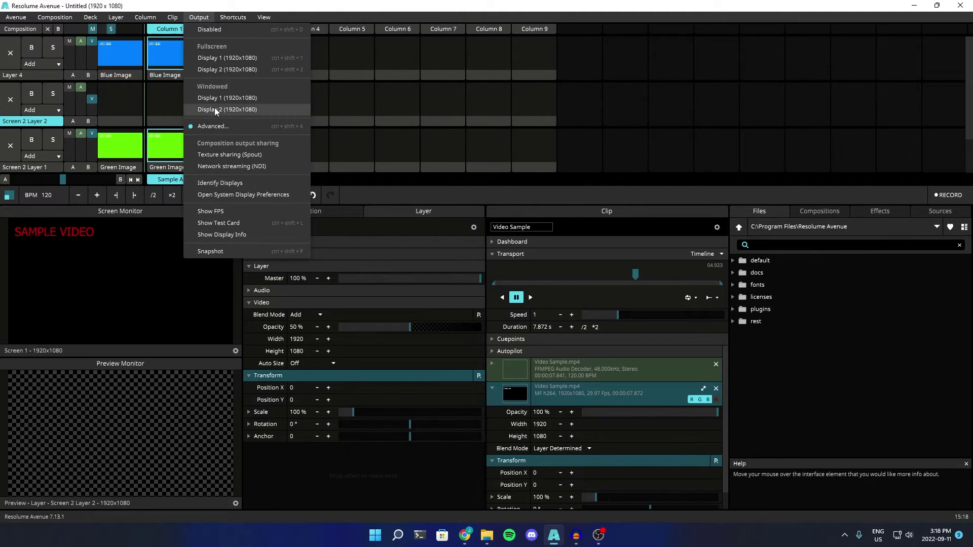
left_click(209, 123)
left_click(209, 121)
left_click(147, 167)
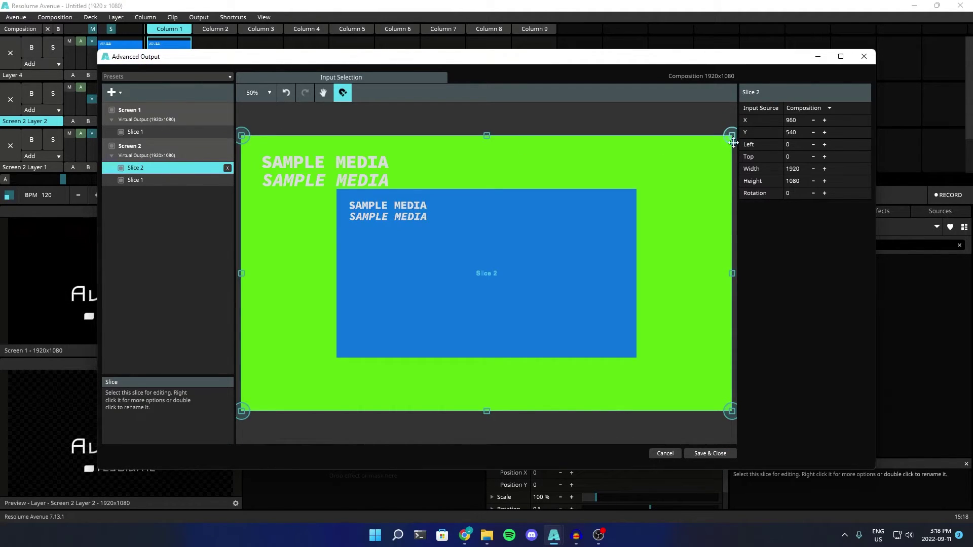
left_click(810, 109)
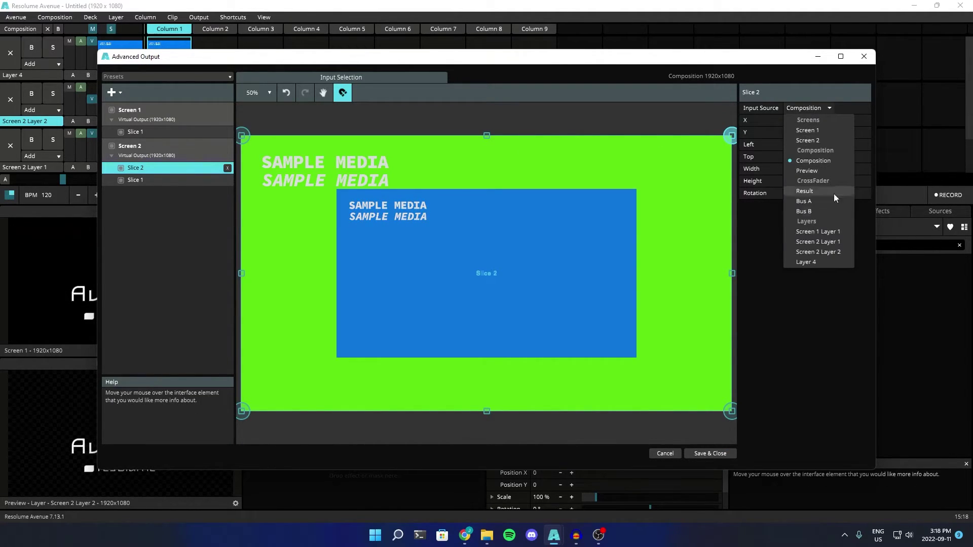
left_click(831, 252)
left_click(710, 453)
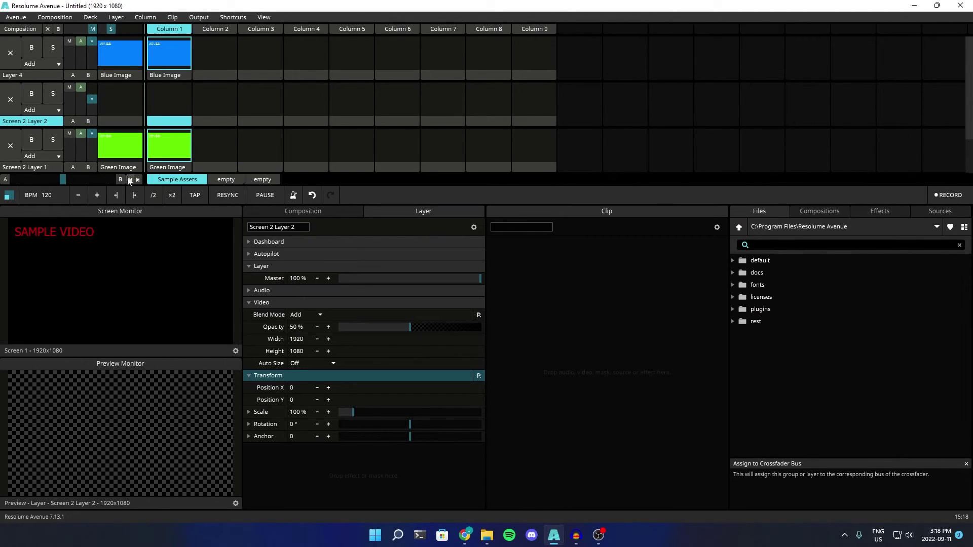
left_click(235, 350)
left_click(257, 319)
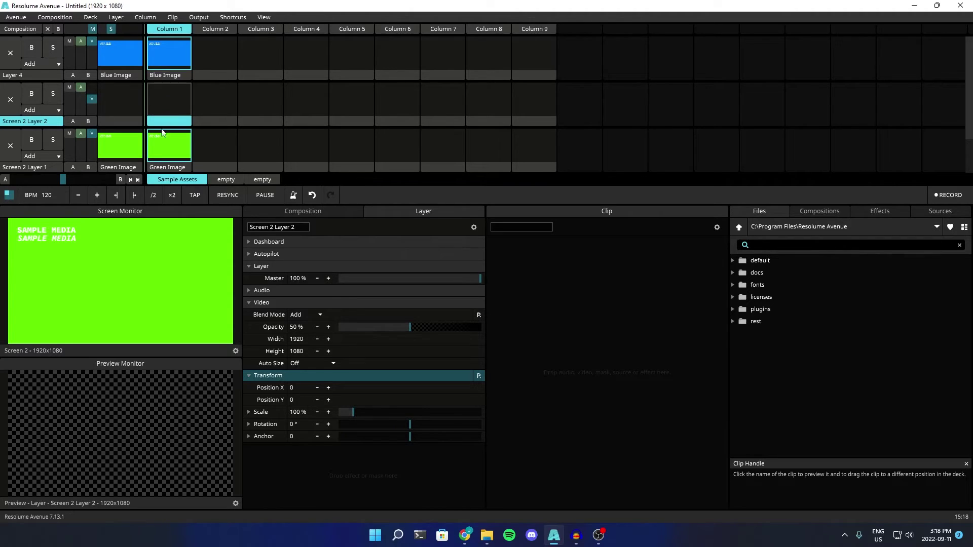
Step: Place Red Image in Screen 2 Layer 2's Column 1 slot, play it, and set opacity to 100%
left_click(486, 535)
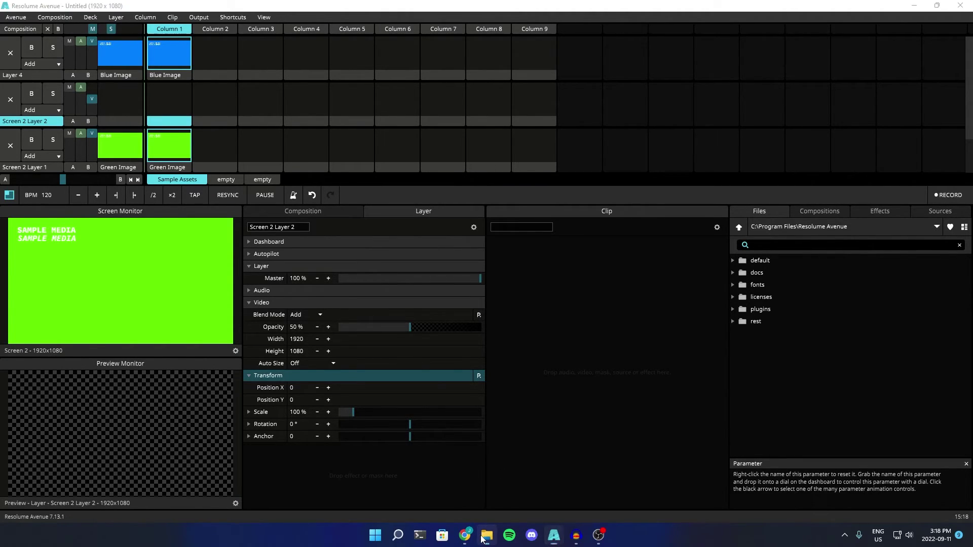
left_click_drag(688, 267, 169, 102)
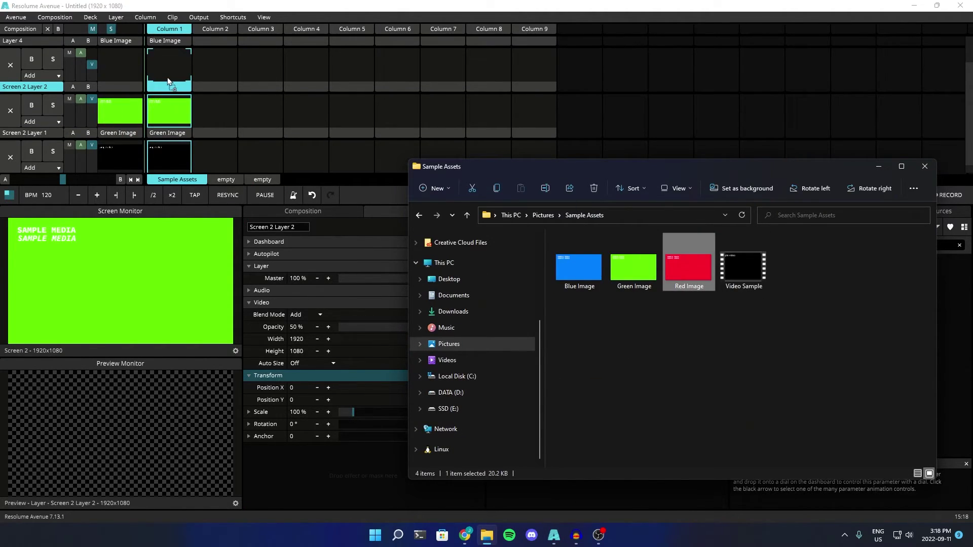
left_click(181, 70)
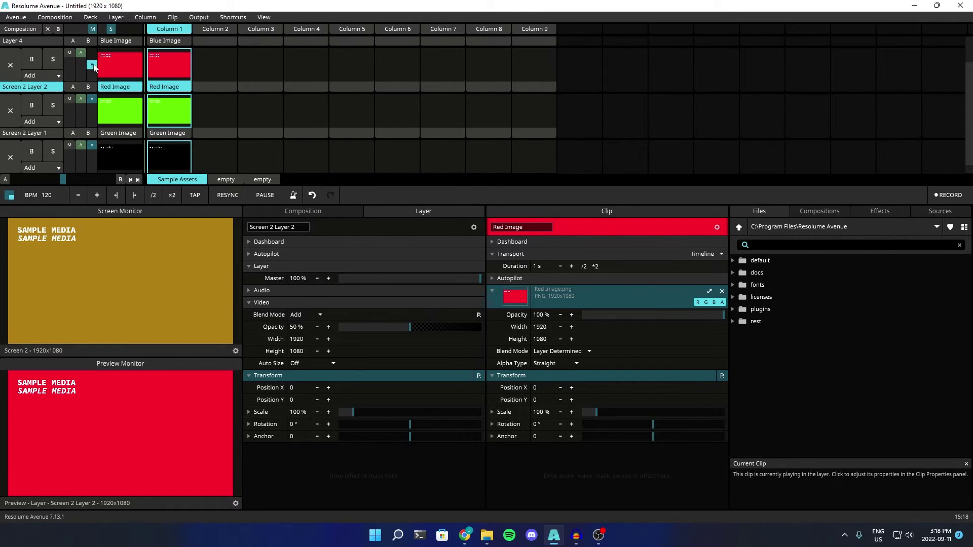
left_click_drag(94, 68, 92, 38)
scroll(194, 98, "up", 1)
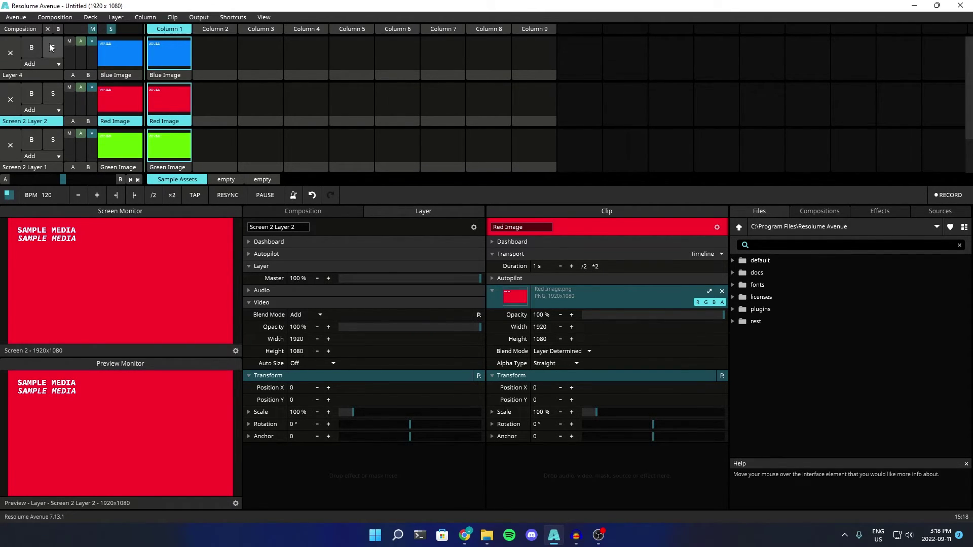
Step: Rename Layer 4 (Blue Image) to 'Screen 1 Layer 2' and drag it directly above Screen 1 Layer 1
left_click(26, 75)
right_click(25, 75)
left_click(51, 168)
type("S")
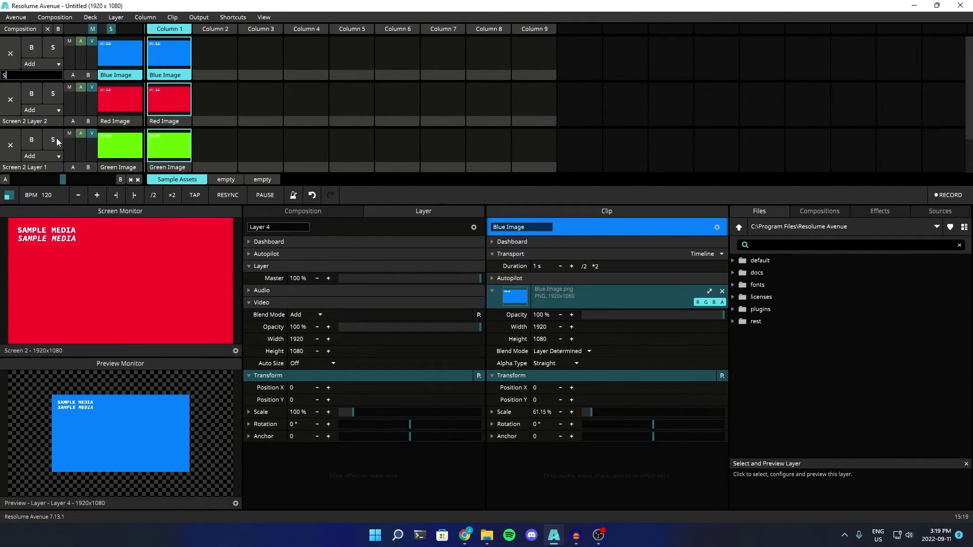
type("creen 1 Layer 2")
key("Return")
left_click_drag(33, 74, 65, 136)
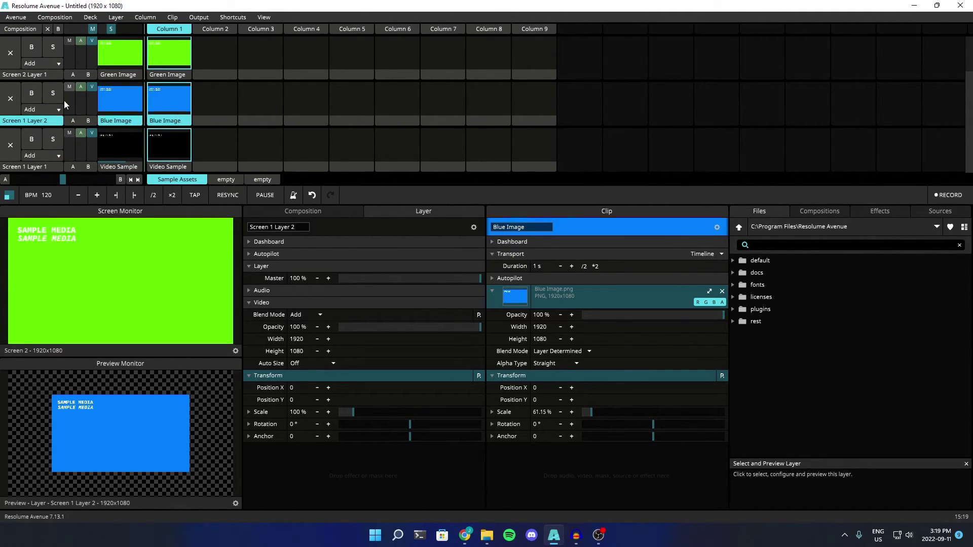
left_click(199, 17)
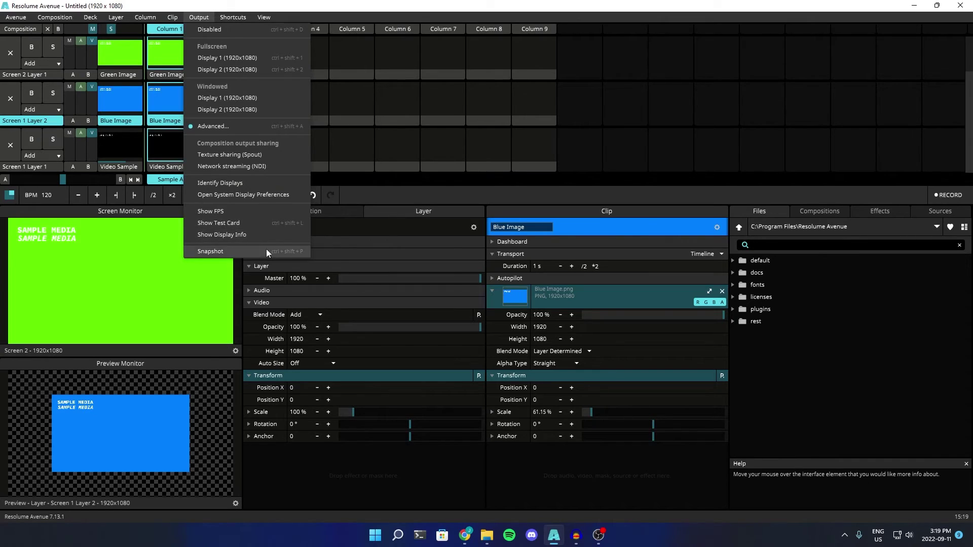
Step: In Advanced Output, add Slice 2 under Screen 1 with Input Source Screen 1 Layer 2
left_click(227, 128)
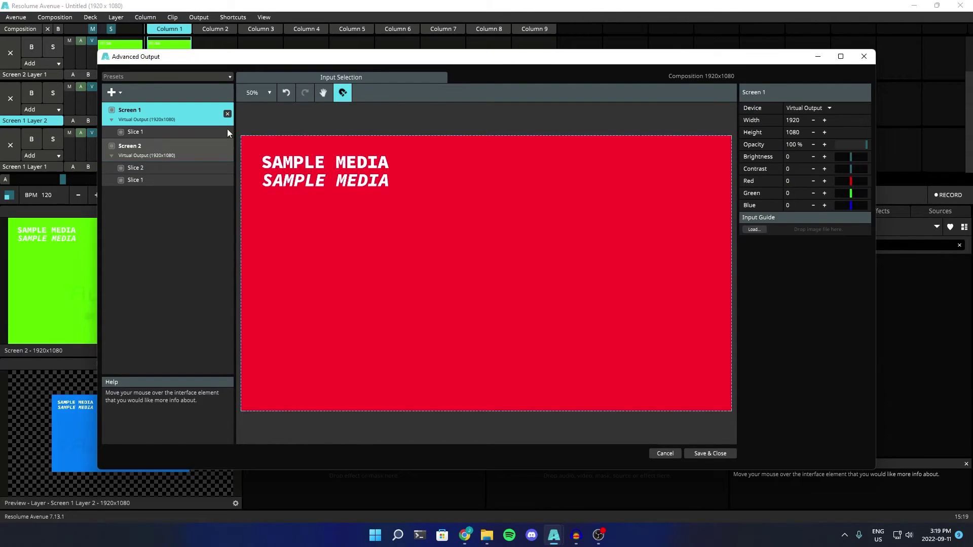
left_click(125, 93)
left_click(133, 125)
left_click(808, 107)
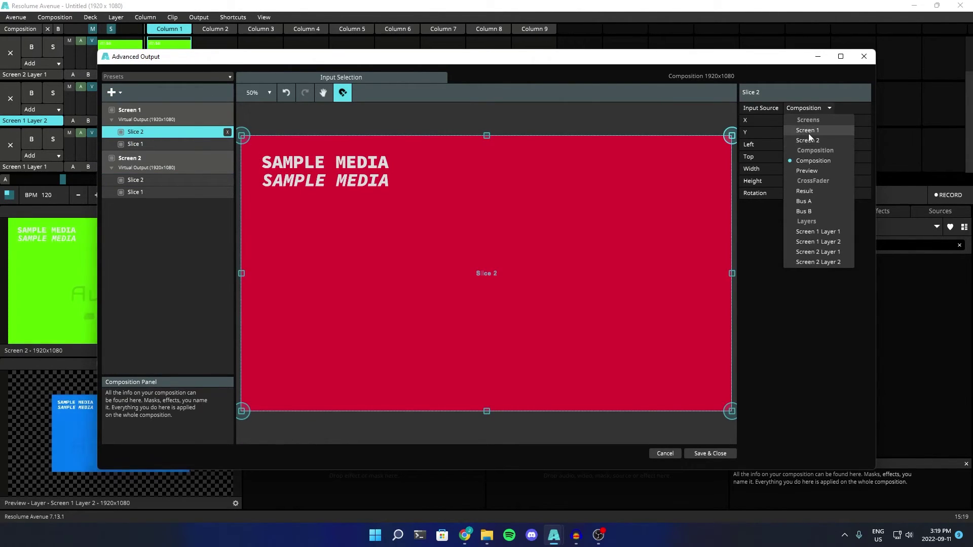
left_click(835, 241)
Step: Save and close Advanced Output, monitor Screen 1, then relaunch Video Sample and select Blue Image
left_click(710, 453)
left_click(235, 351)
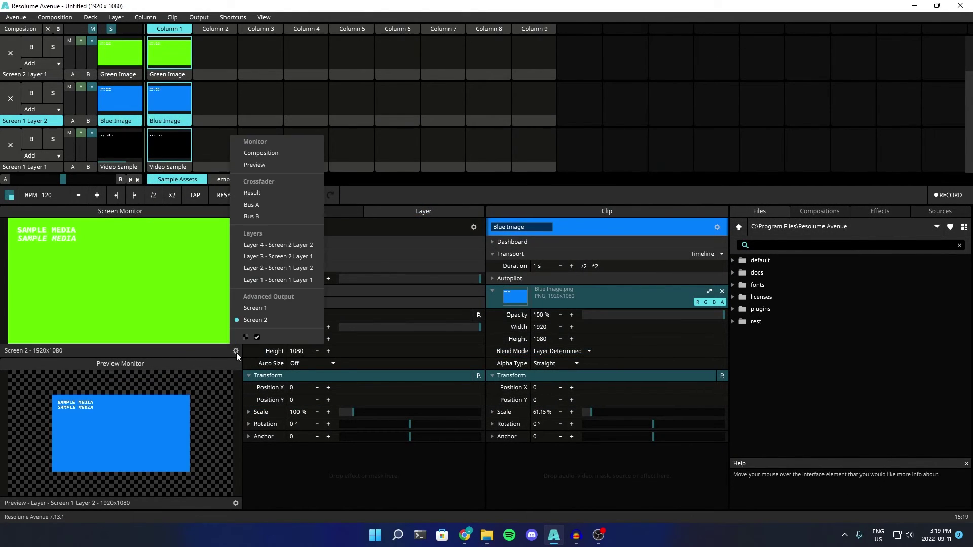
left_click(257, 309)
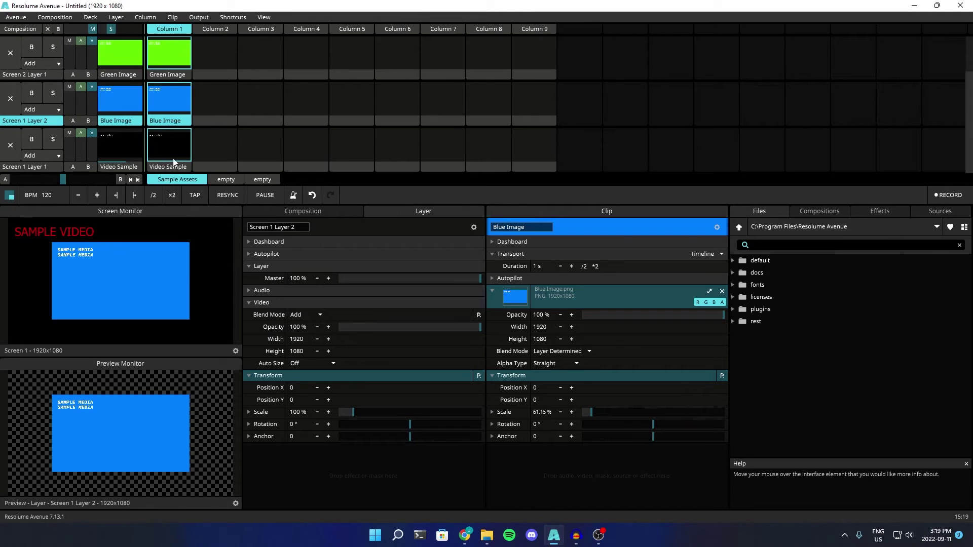
left_click(164, 146)
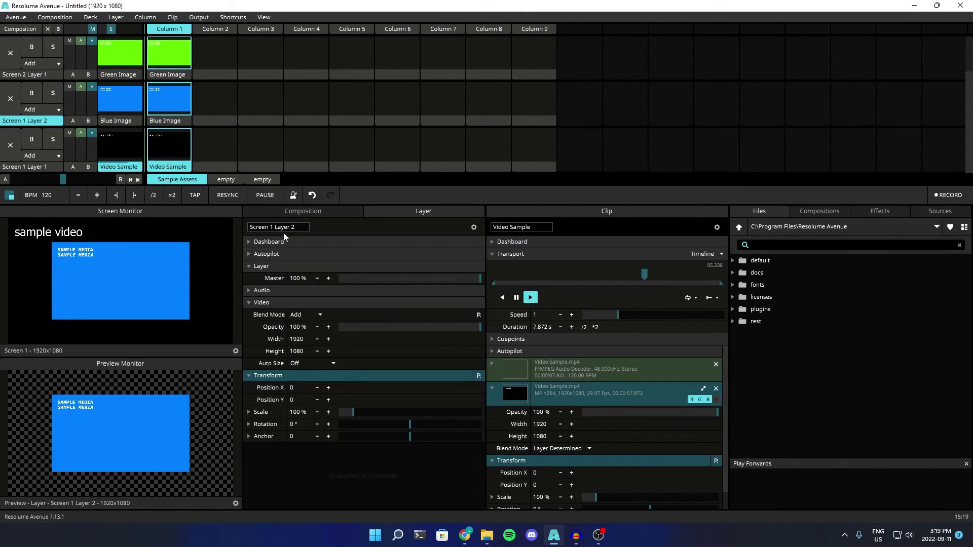
left_click(175, 103)
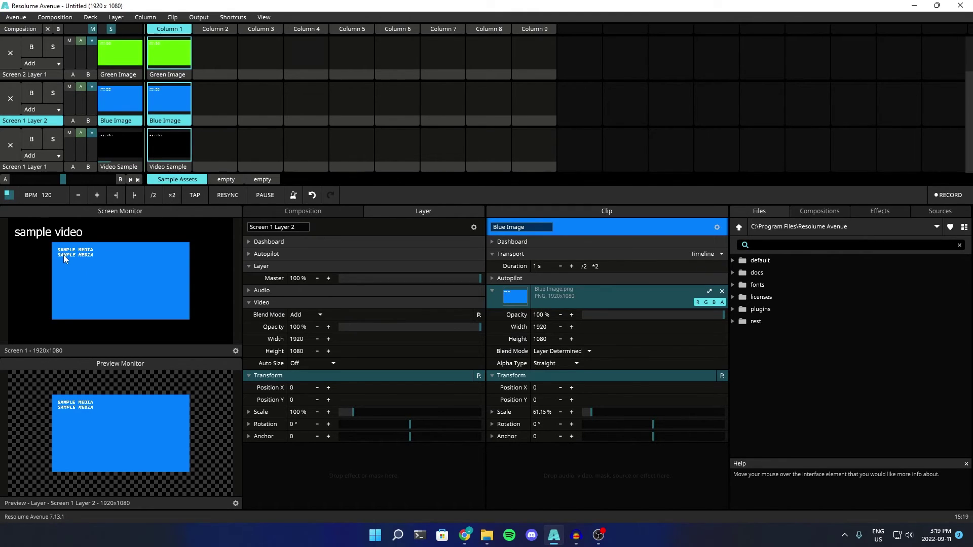
left_click(199, 17)
left_click(207, 127)
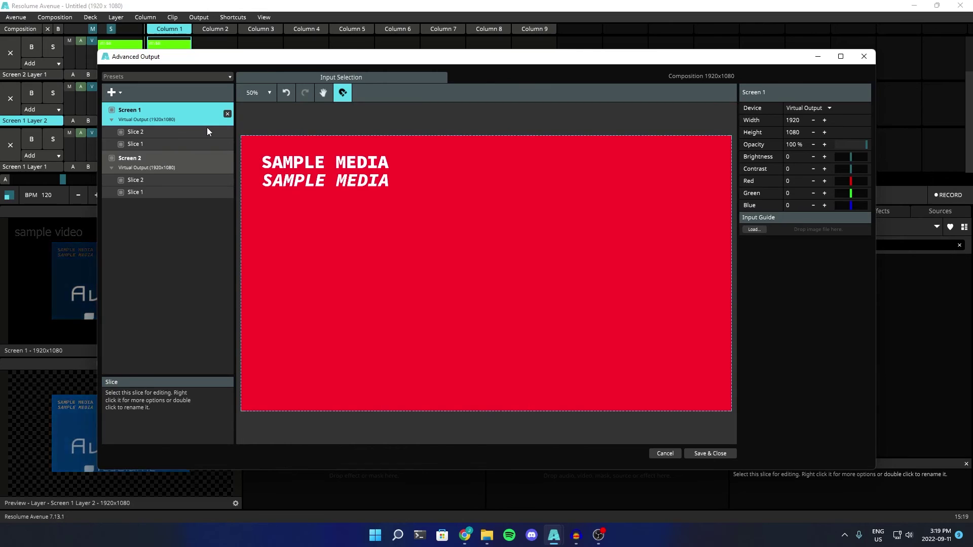
left_click(138, 181)
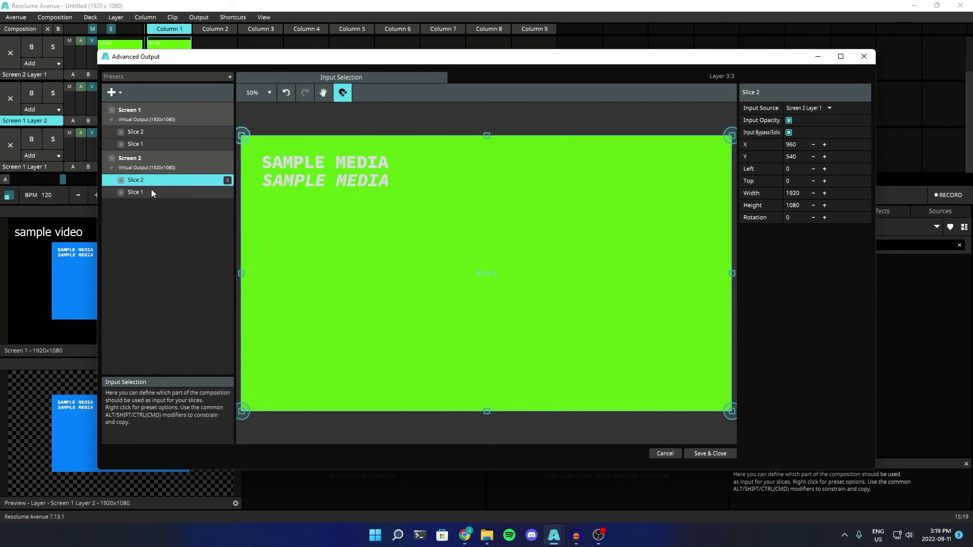
left_click(162, 163)
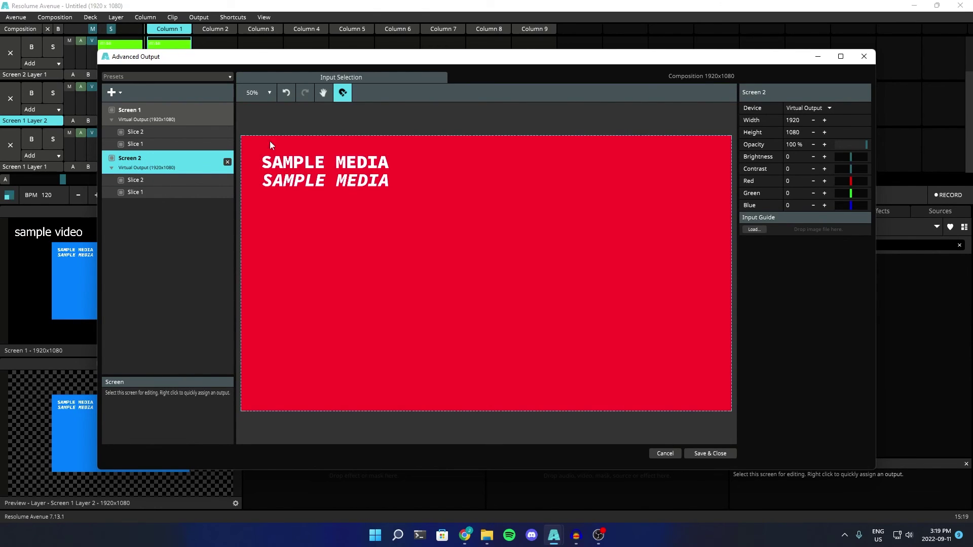
left_click(810, 109)
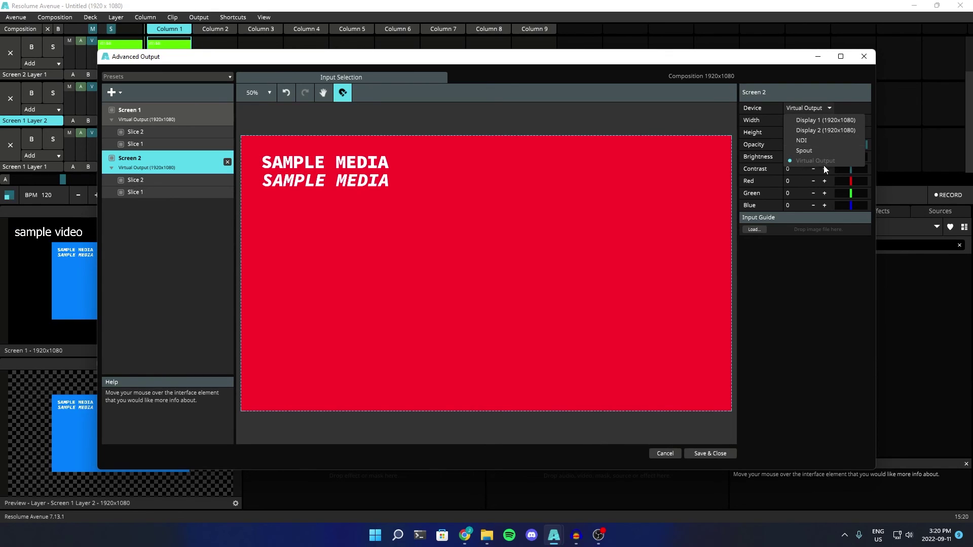
left_click(832, 306)
left_click(710, 453)
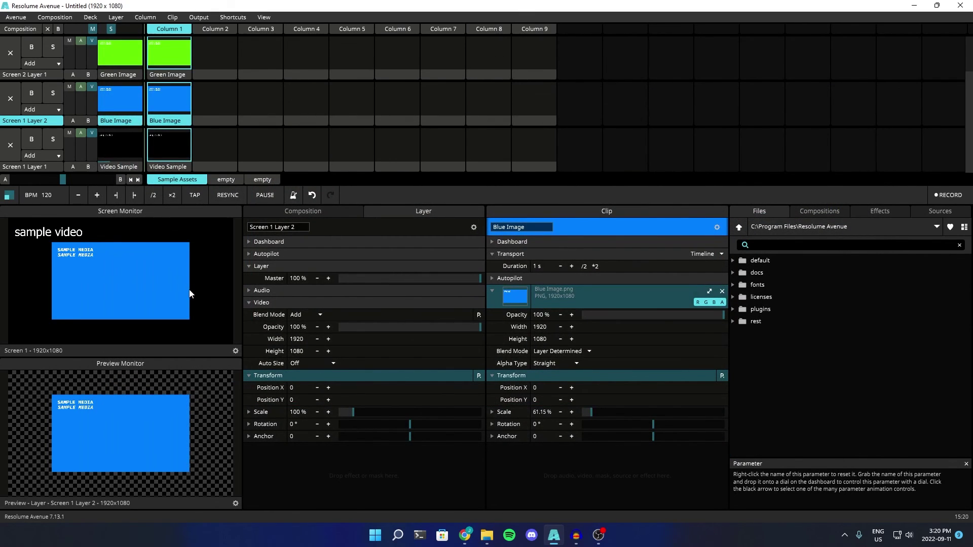